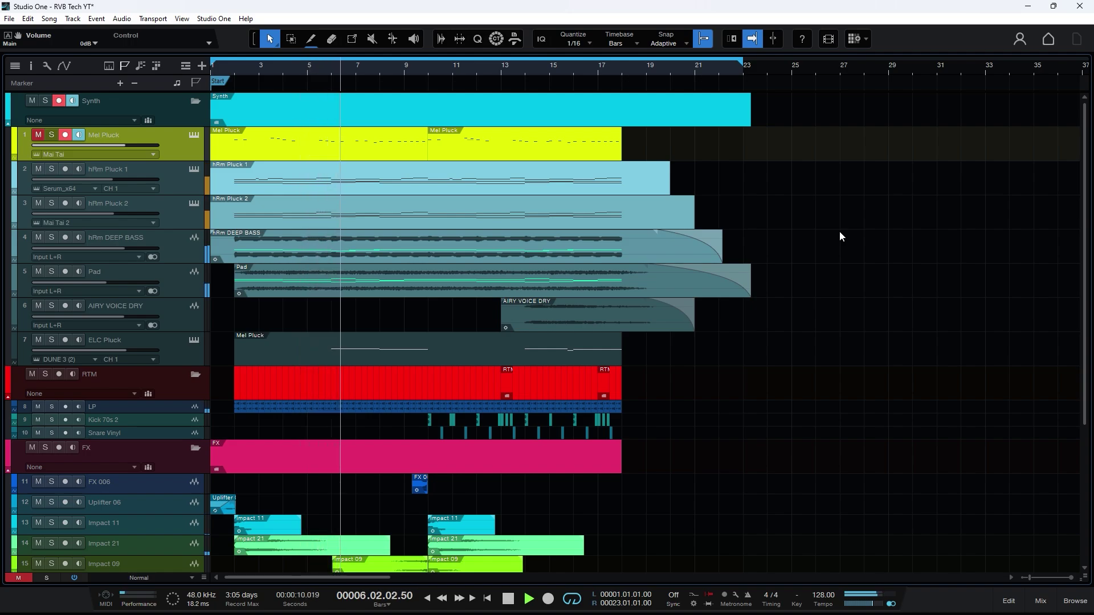
- Stop playback, unmute and solo the Mel Pluck track, and play it on its own
key(space)
click(38, 135)
click(51, 135)
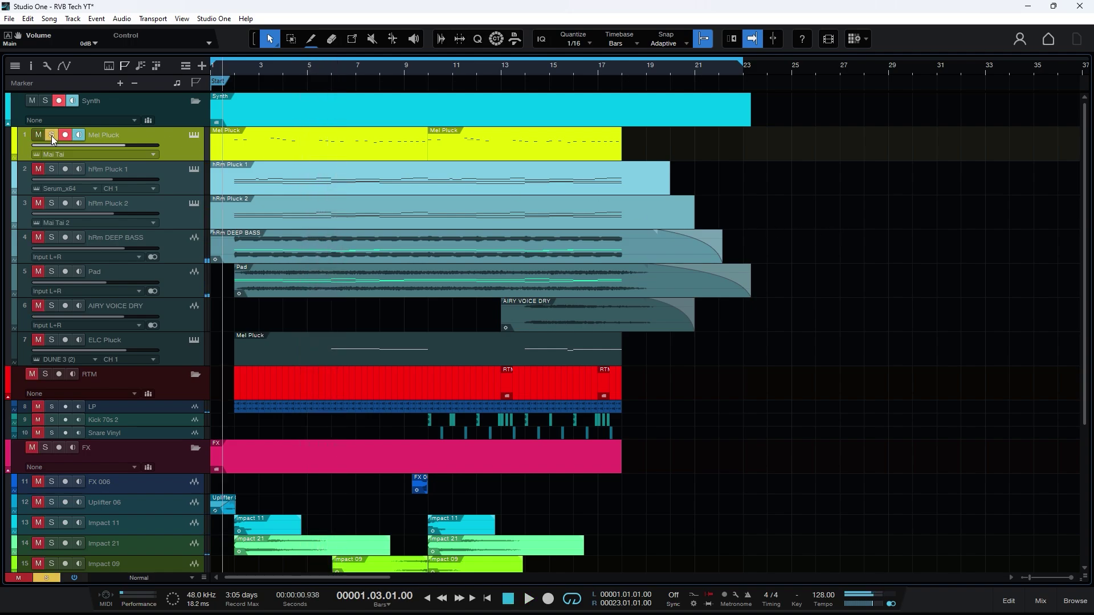
key(space)
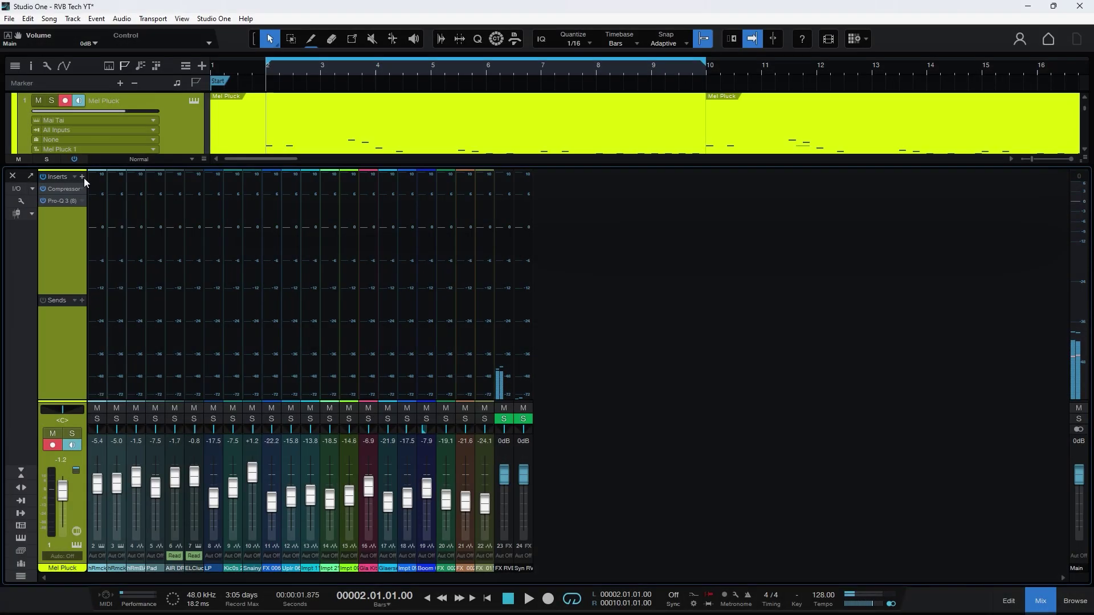
- Insert ValhallaVintageVerb on the Mel Pluck channel after Pro-Q 3 and lower its mix to 42.4 %
click(82, 177)
text(valh)
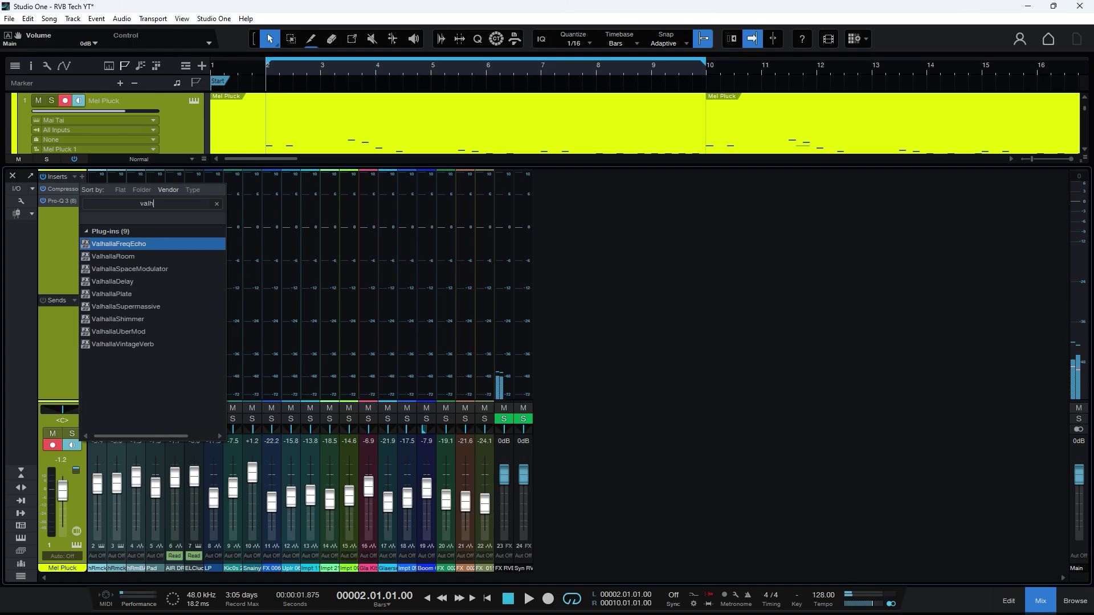
text(all)
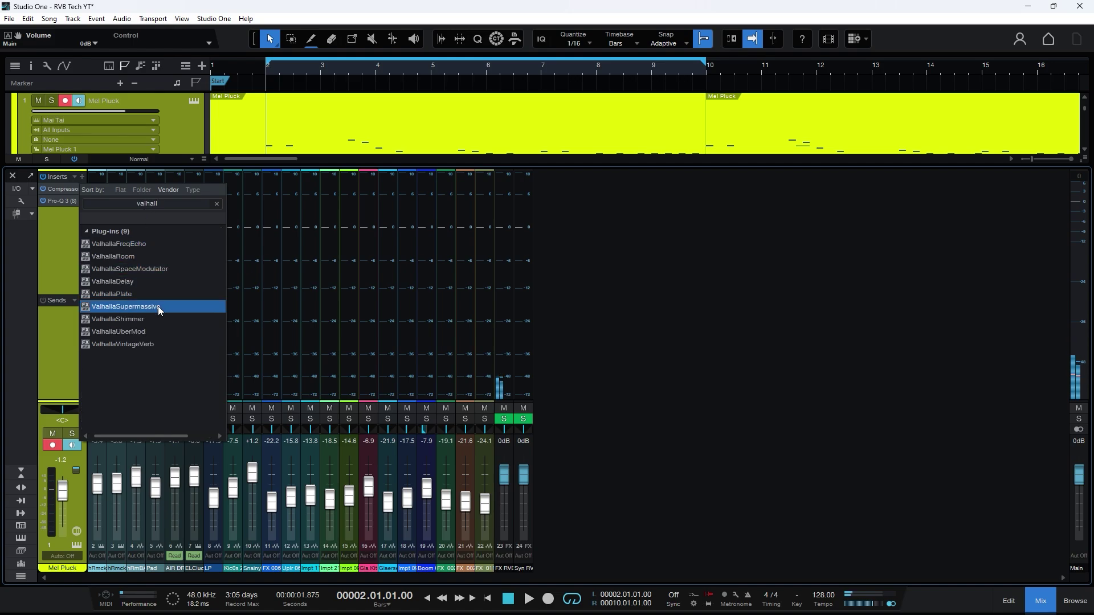
double_click(156, 344)
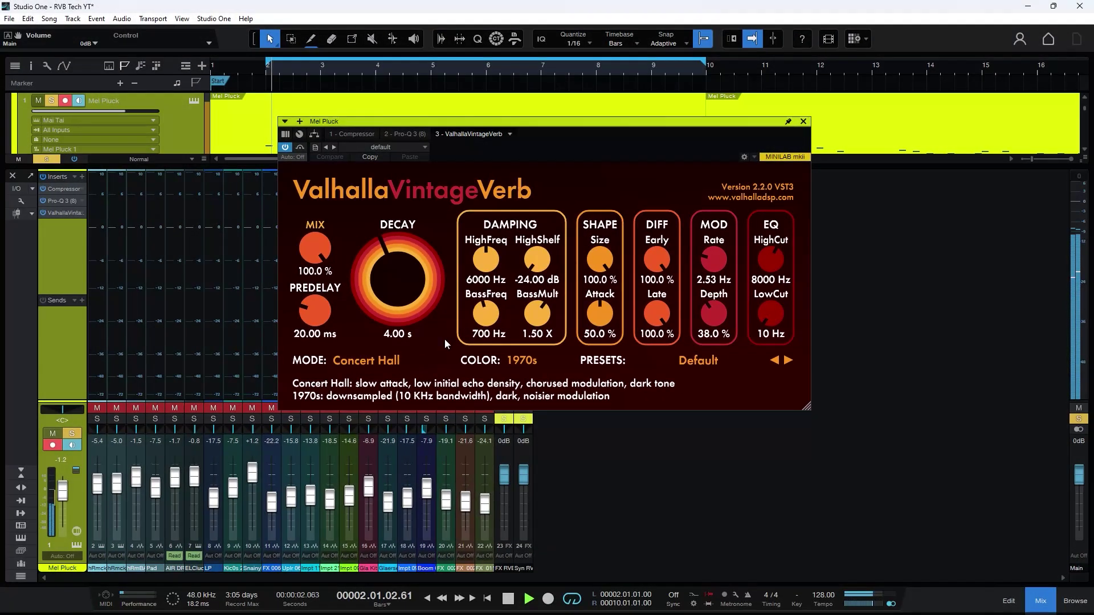
drag(315, 251, 320, 293)
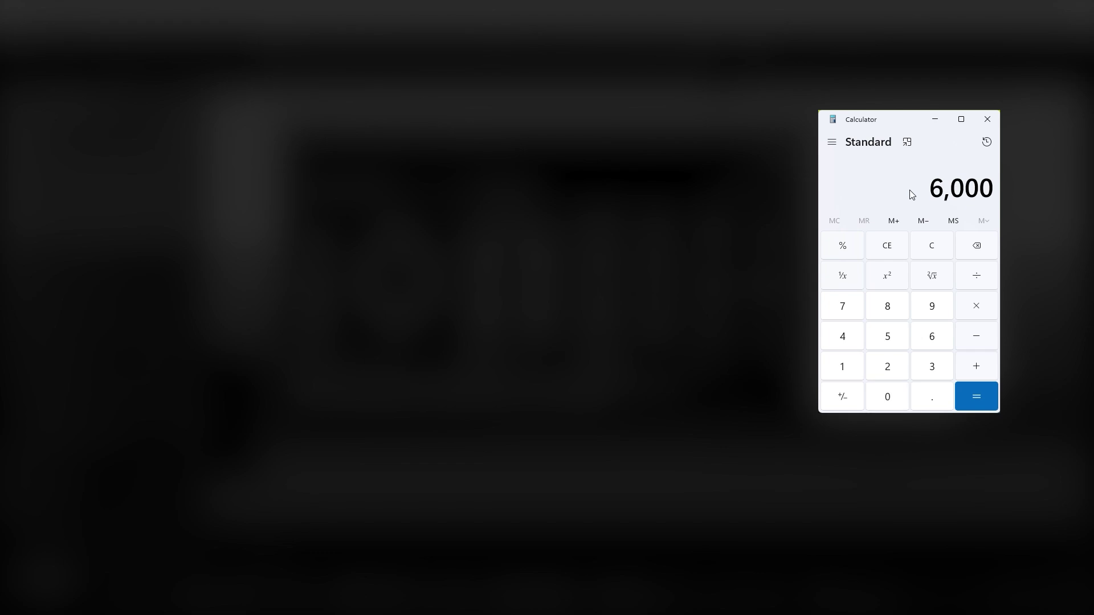
- In Calculator, divide 60000 by the tempo of 128 and halve the result to get the eighth-note time
text(0/1)
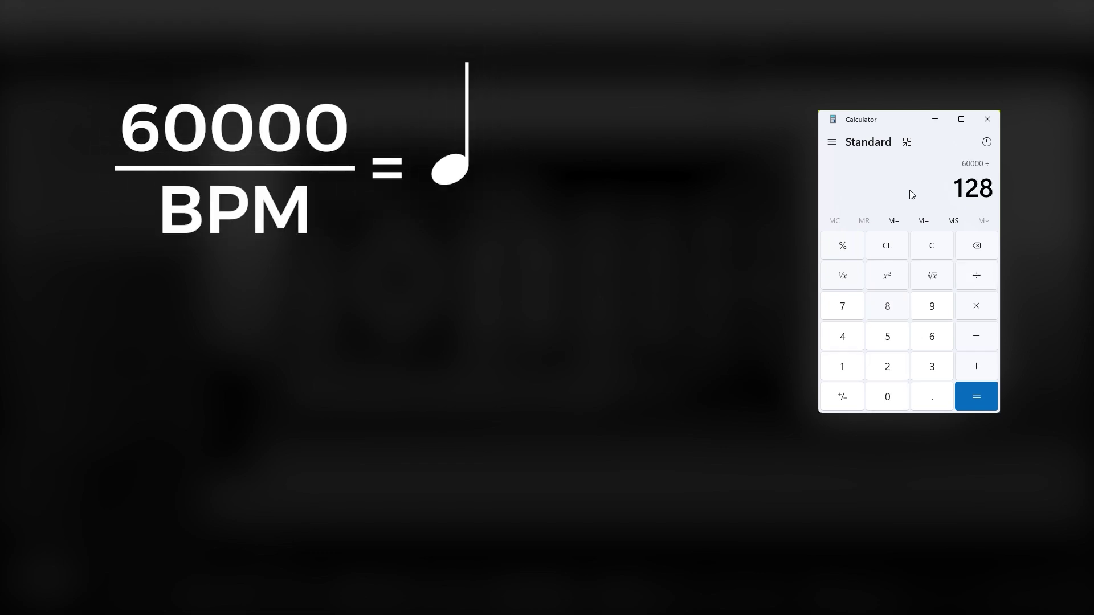
key(Return)
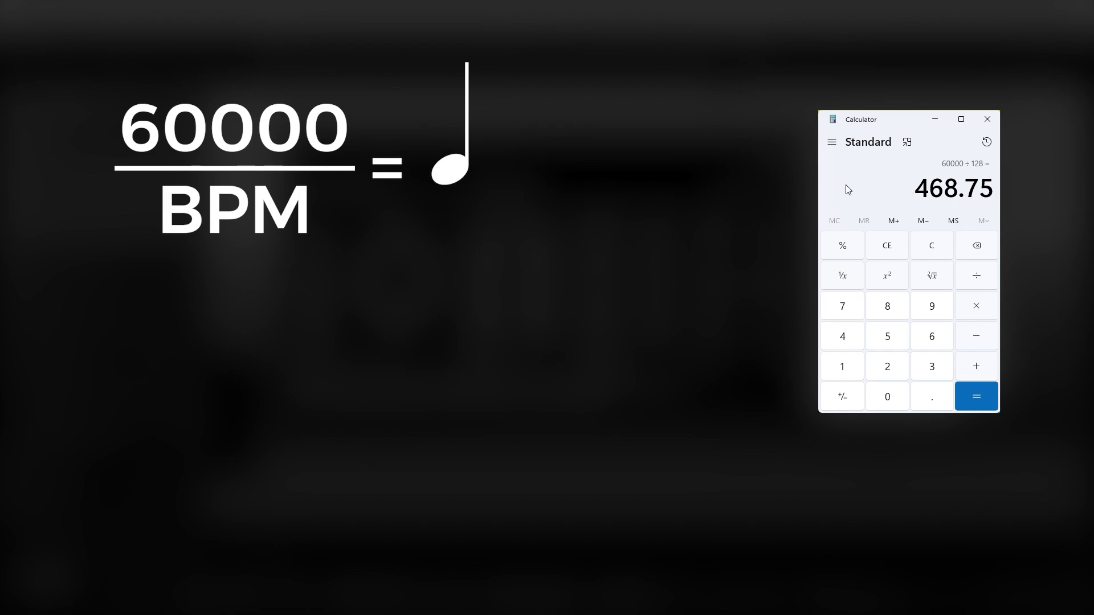
text(/2)
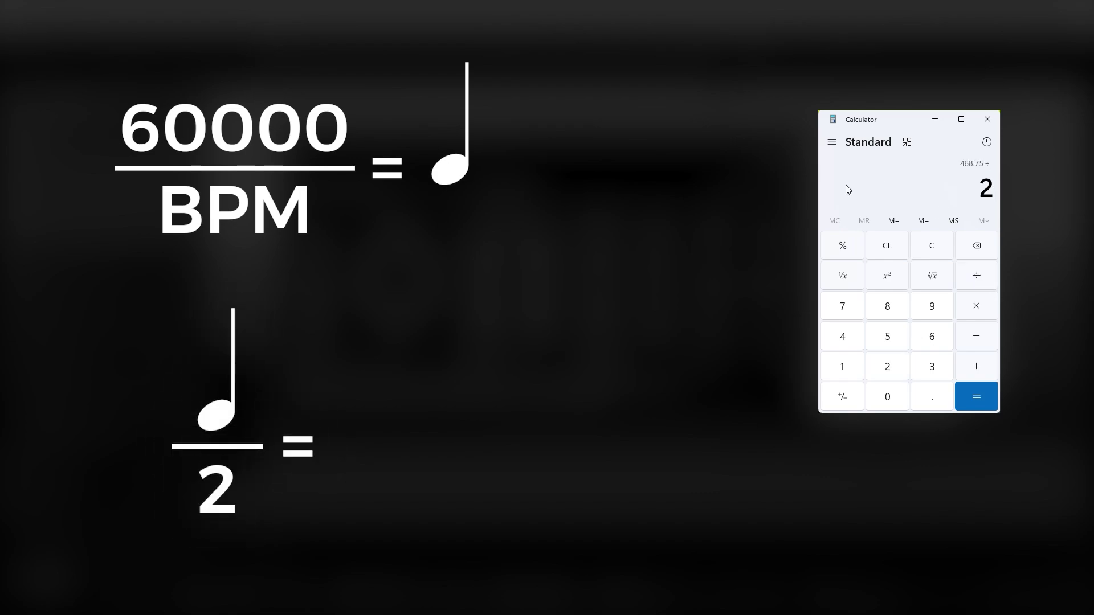
key(Return)
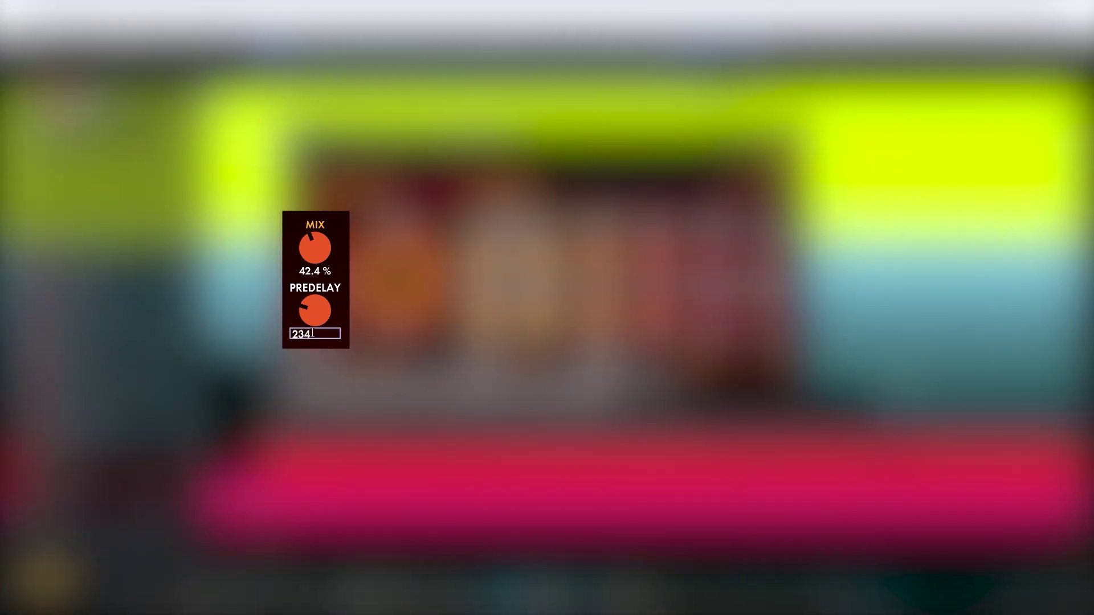
- Open the first Mel Pluck event in the note editor, unmute its muted second note, and close the editor
click(795, 125)
double_click(310, 204)
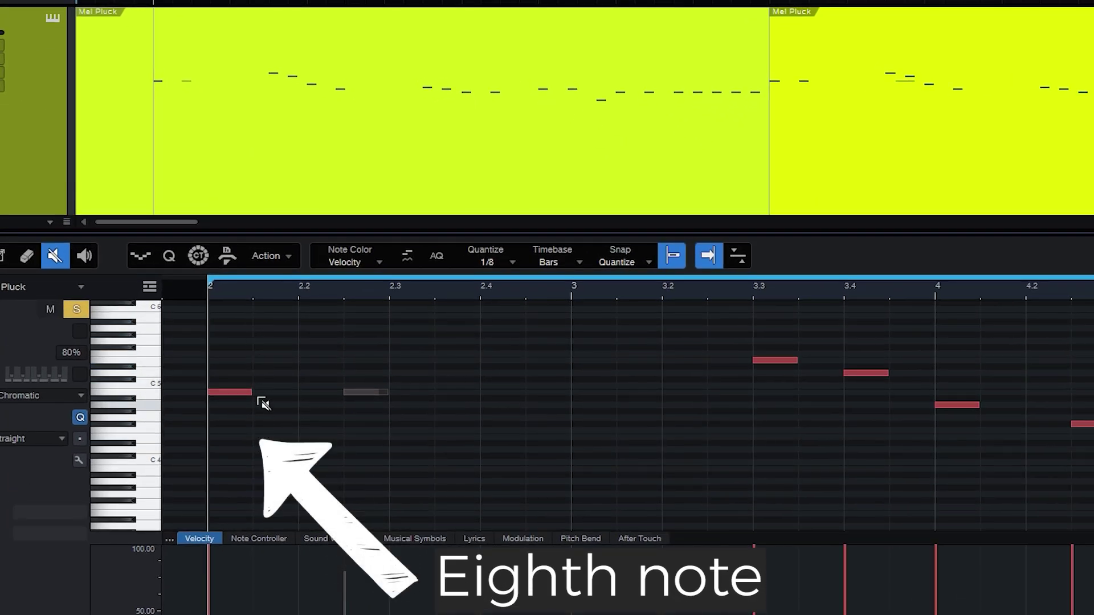
key(space)
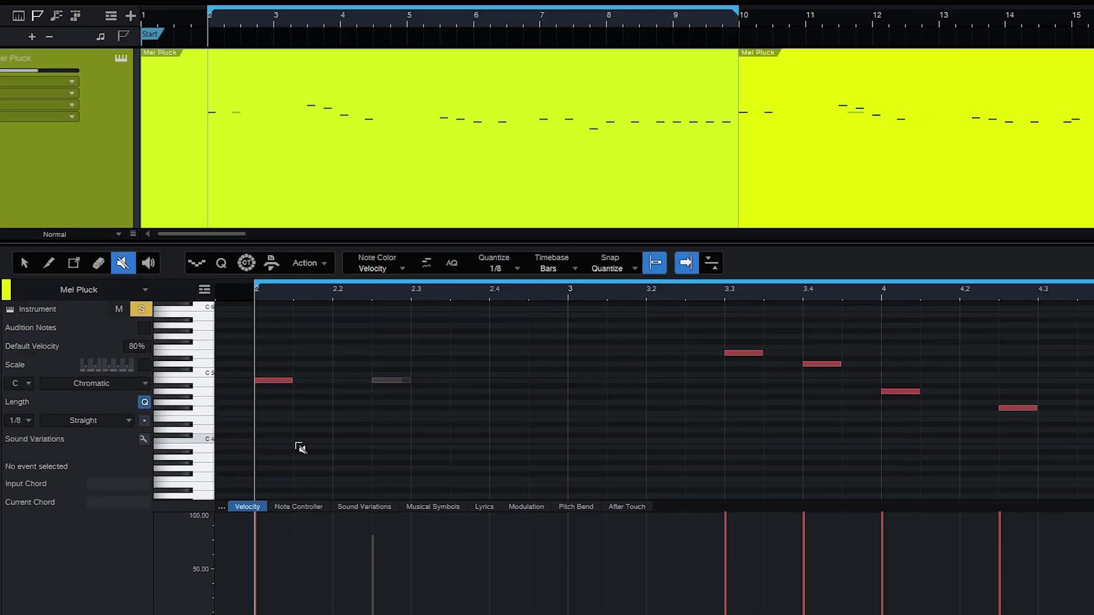
click(365, 392)
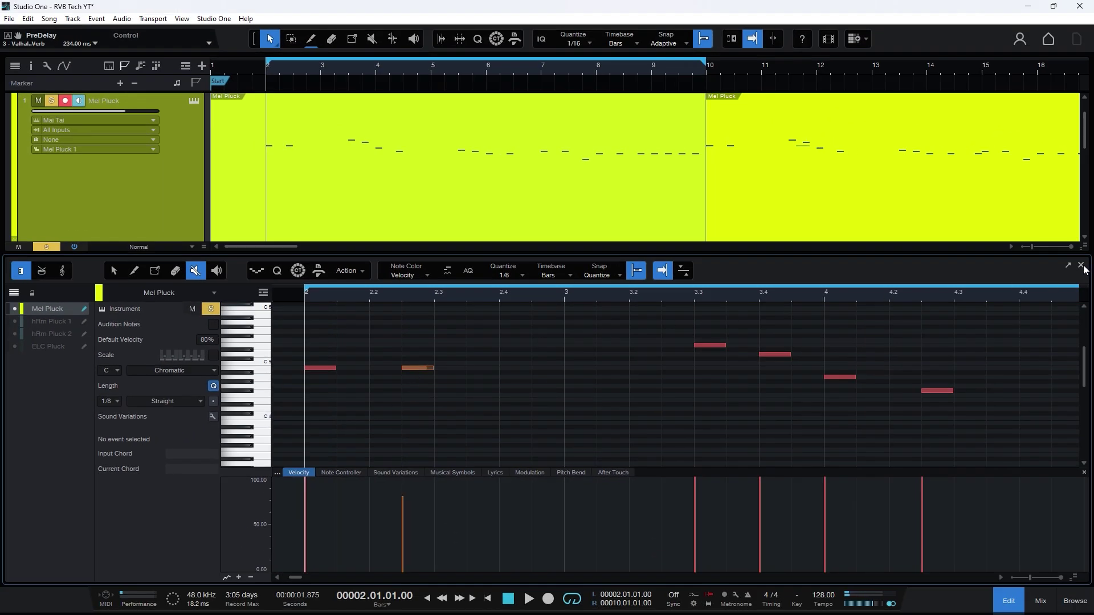
click(1081, 266)
- Reopen ValhallaVintageVerb from the Mel Pluck inserts, hide the mixer, and reposition the plug-in window over the arrangement
key(F3)
click(66, 213)
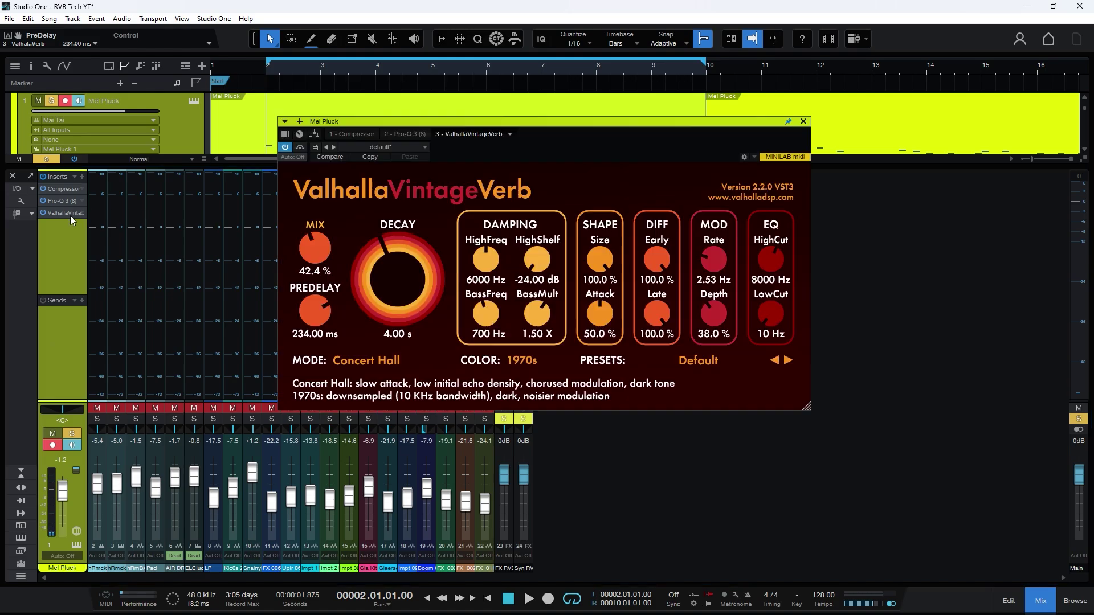
click(13, 177)
drag(561, 137, 677, 177)
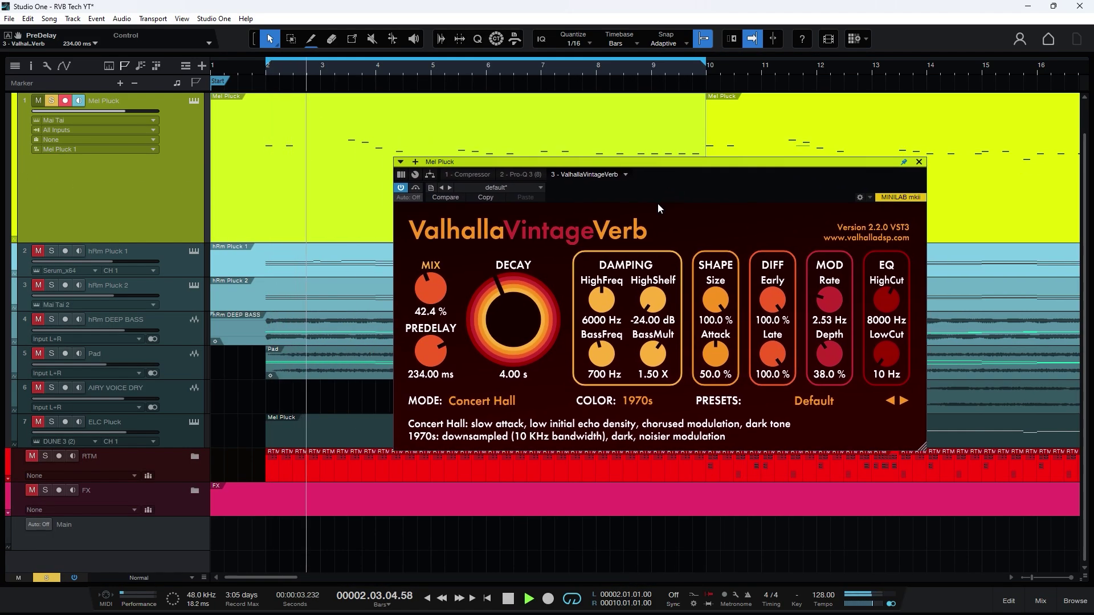
- Set the reverb's EQ HighCut to 20000 Hz and LowCut to 140 Hz, with damping HighFreq at 20000 Hz and HighShelf at 0 dB
drag(886, 301, 884, 294)
drag(887, 356, 888, 345)
drag(602, 300, 654, 296)
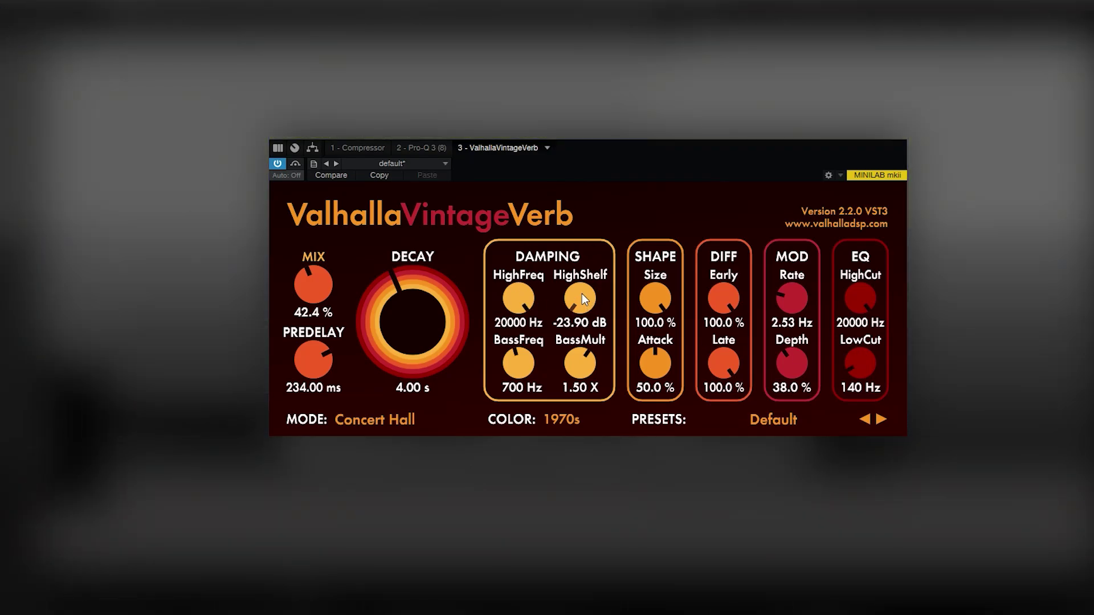
double_click(583, 293)
- Change the reverb's color to 1980s, shorten its decay to 2.37 s, and stop playback
click(565, 420)
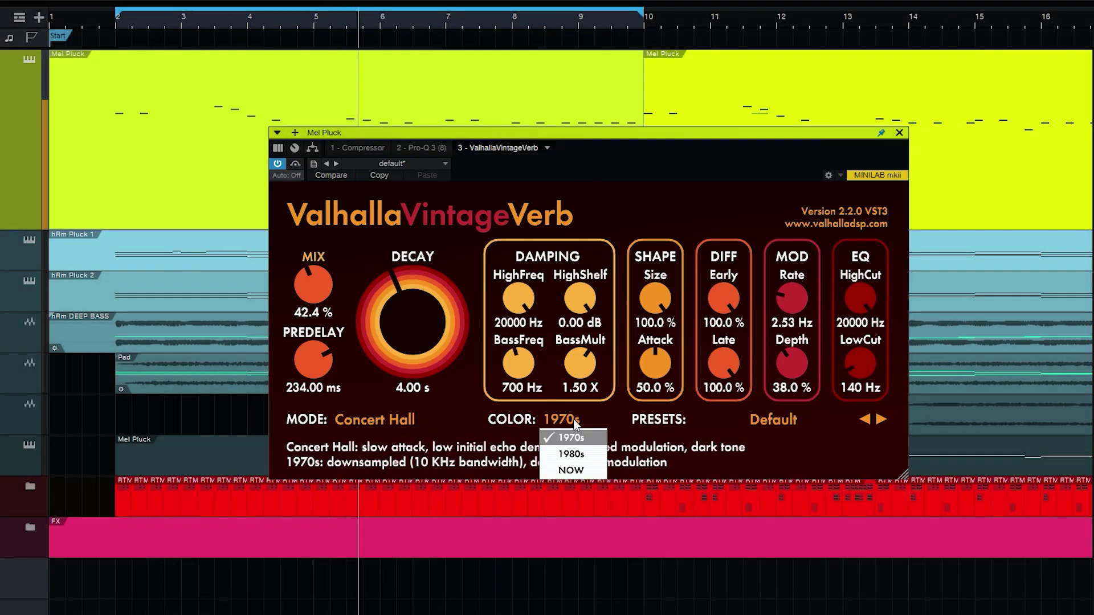
click(571, 454)
drag(408, 300, 410, 321)
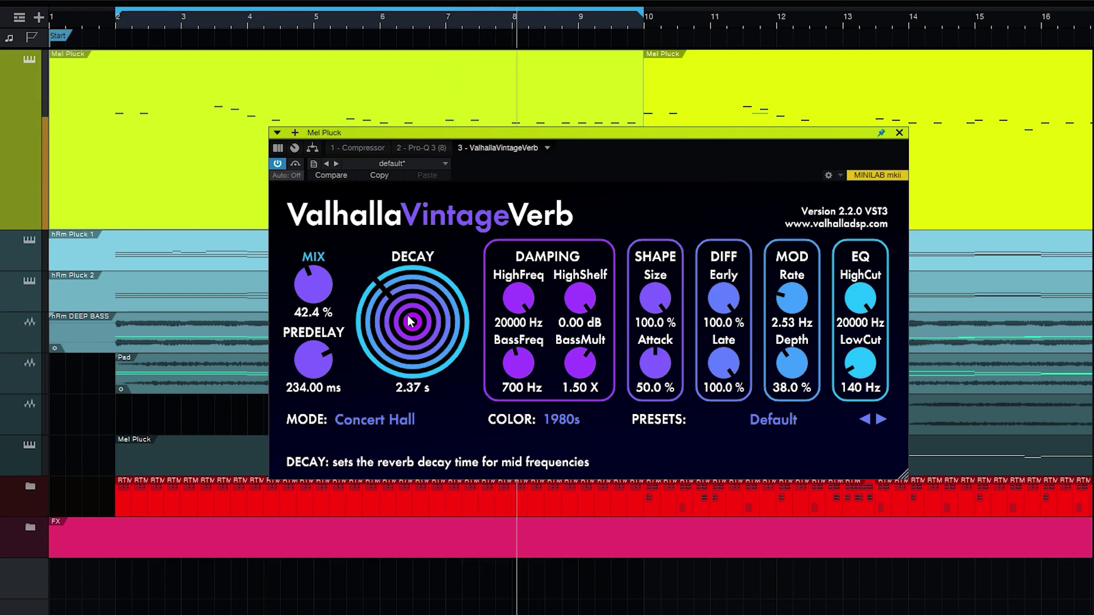
key(space)
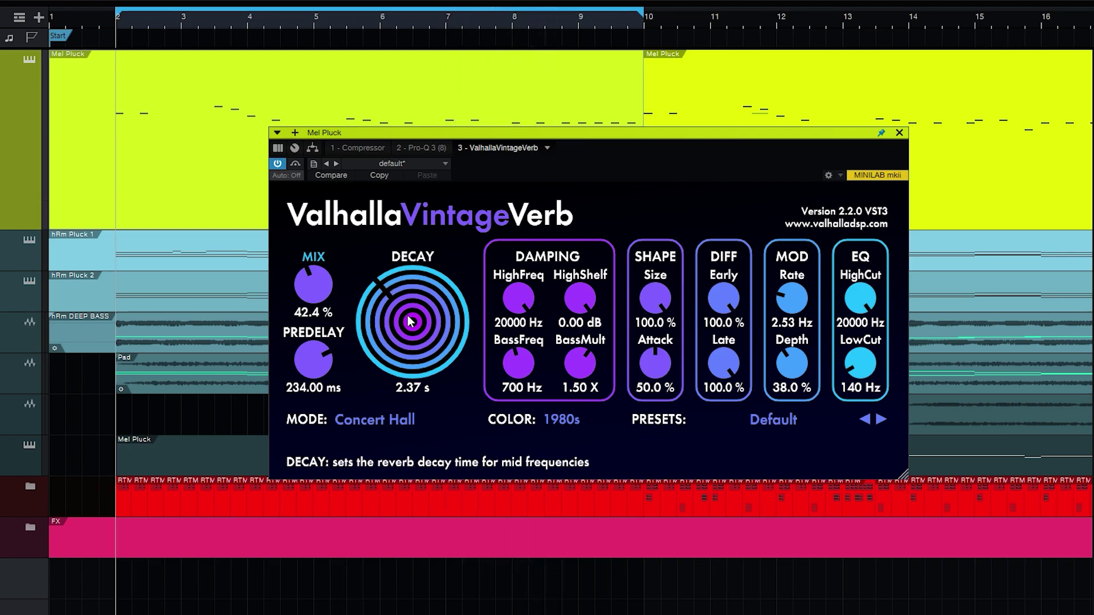
- Listen to the soloed Mel Pluck reverb against the metronome and check the metronome setup
key(space)
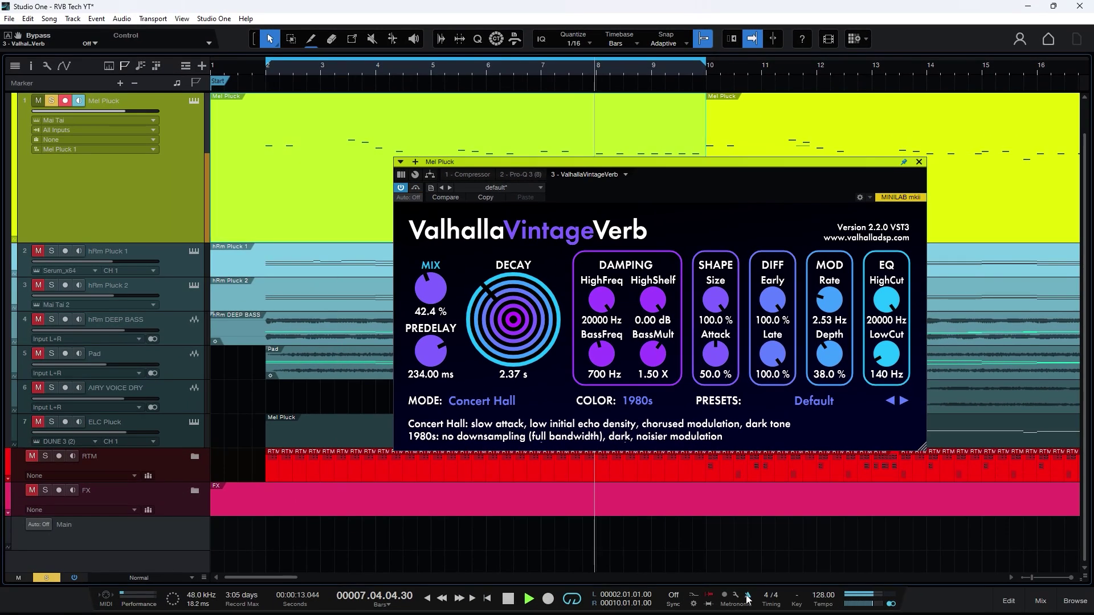
key(space)
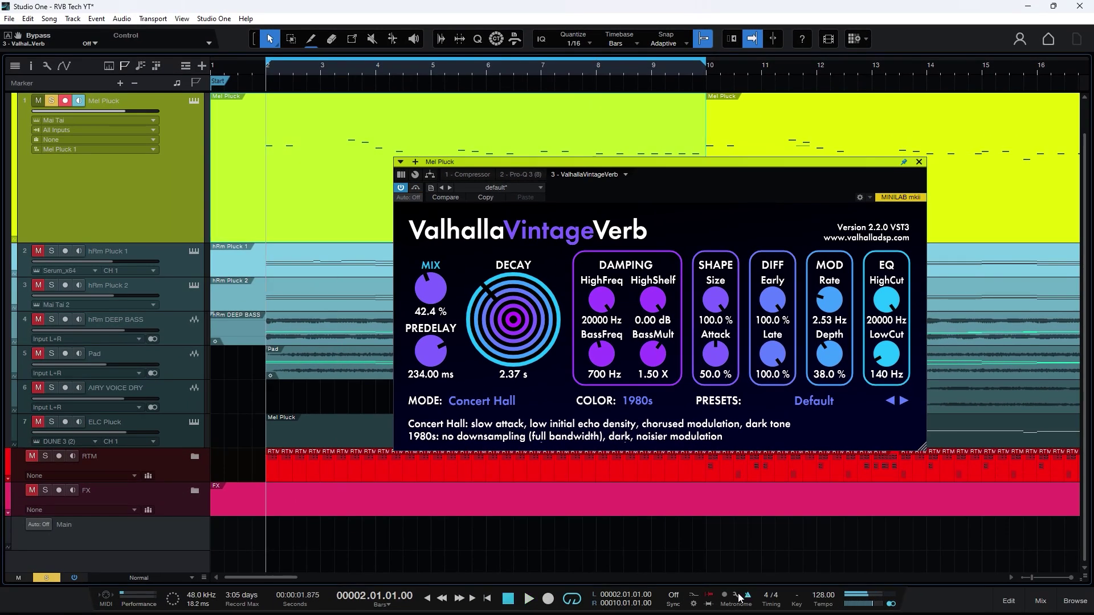
click(738, 596)
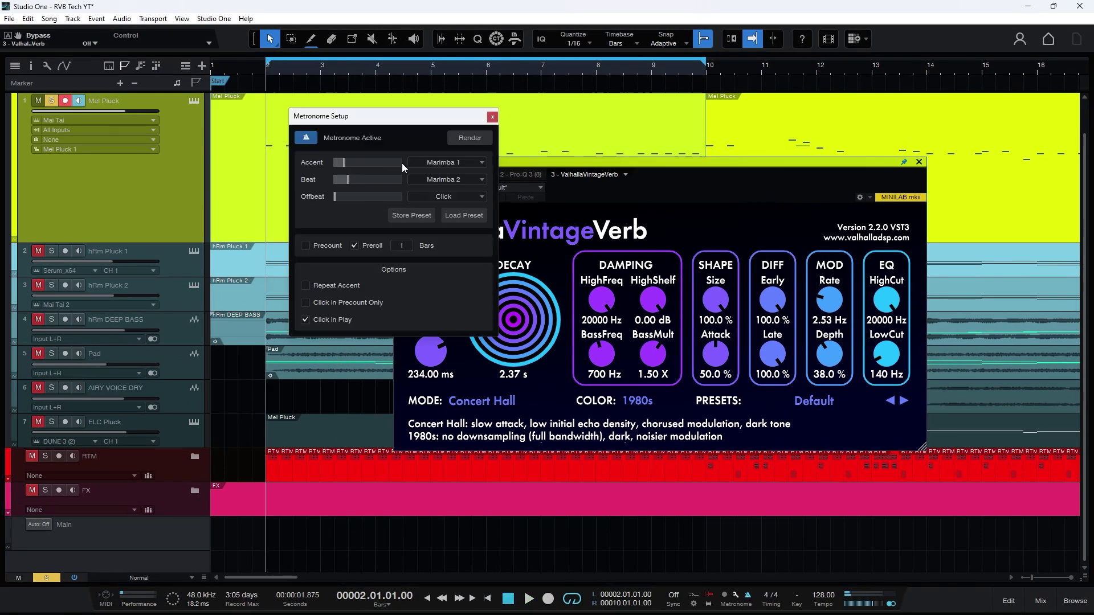
click(492, 117)
key(space)
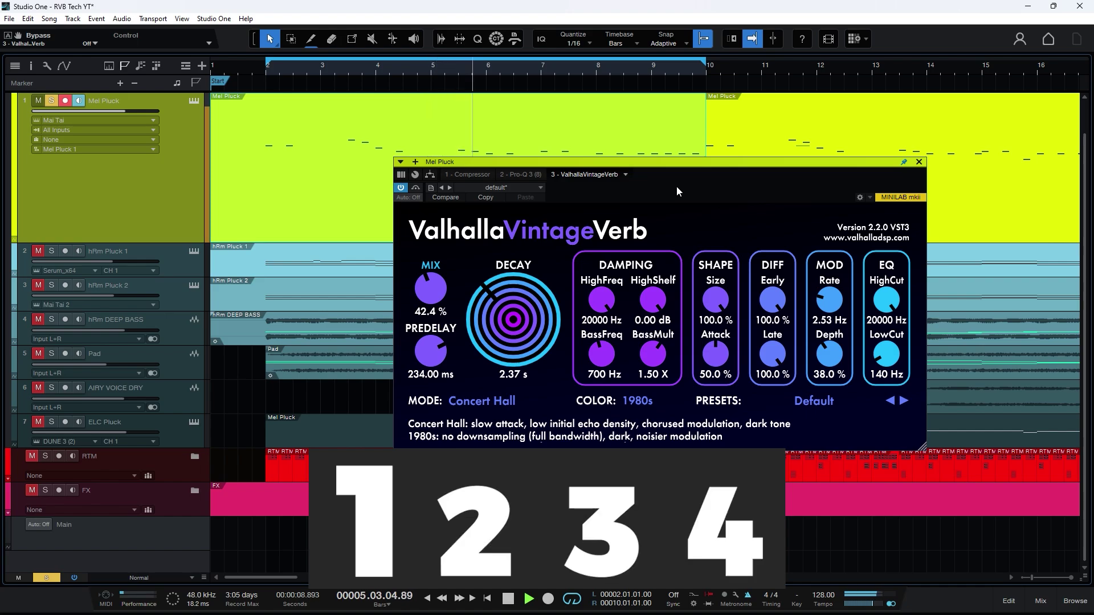
key(space)
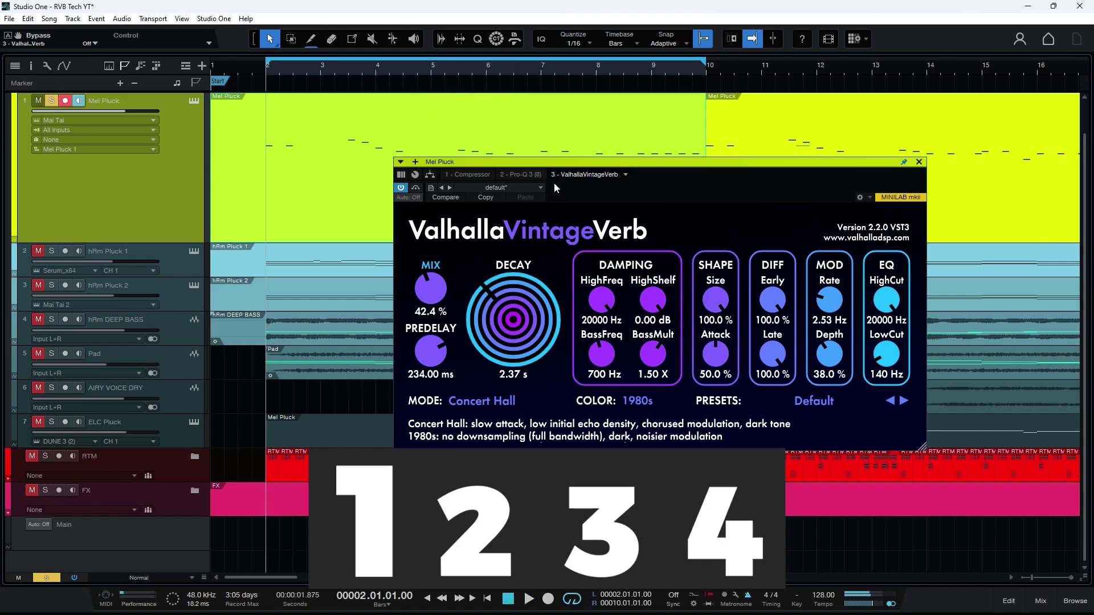
- Unsolo Mel Pluck, play the full arrangement, and close the reverb window
key(s)
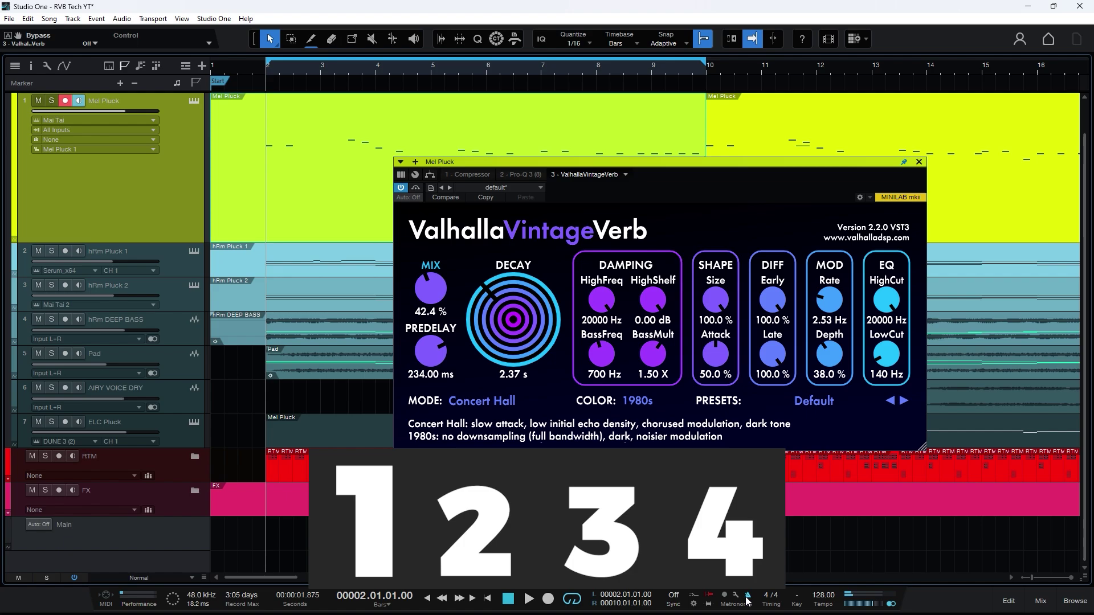
key(space)
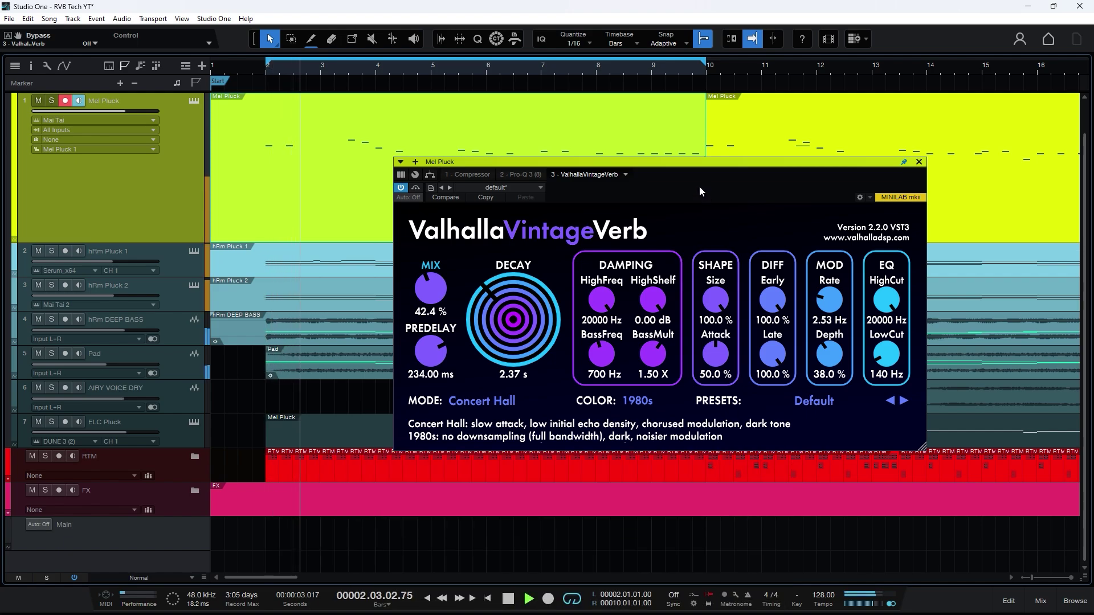
click(918, 162)
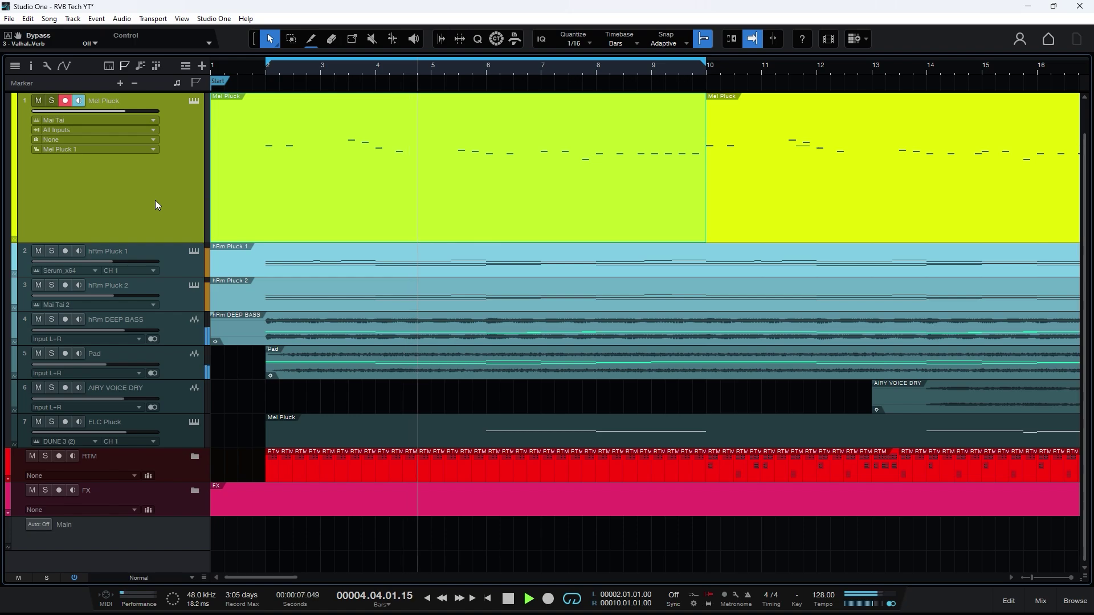
- Raise the Mel Pluck volume to -0.8 dB in the mixer during playback, hide the mixer, and stop
key(F3)
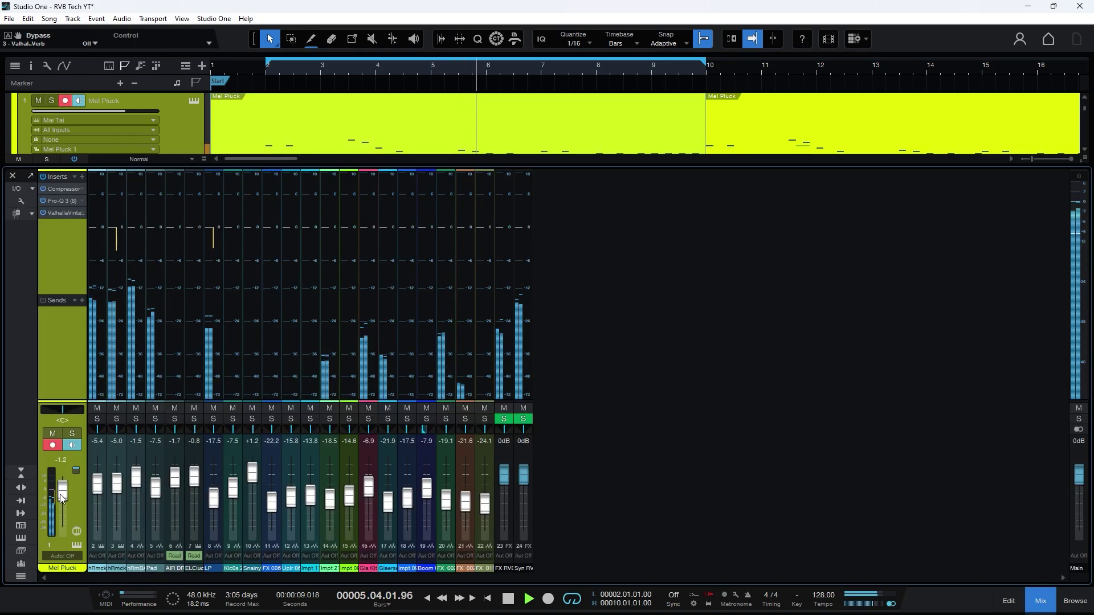
key(F3)
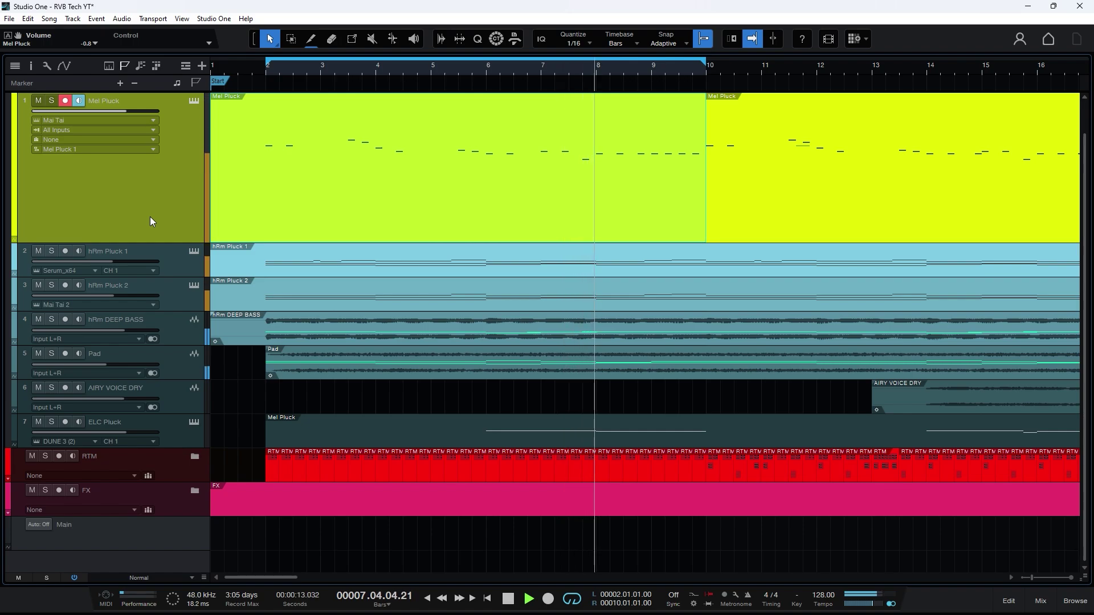
key(space)
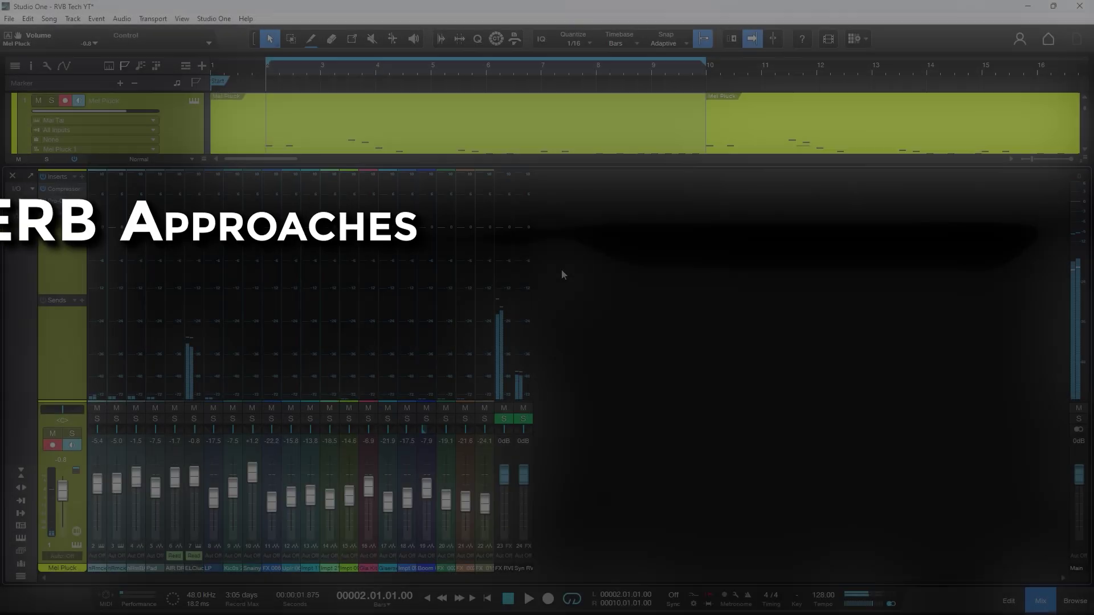
- Add an FX channel to the mixer, rename it RVB MEL, and select it
right_click(562, 269)
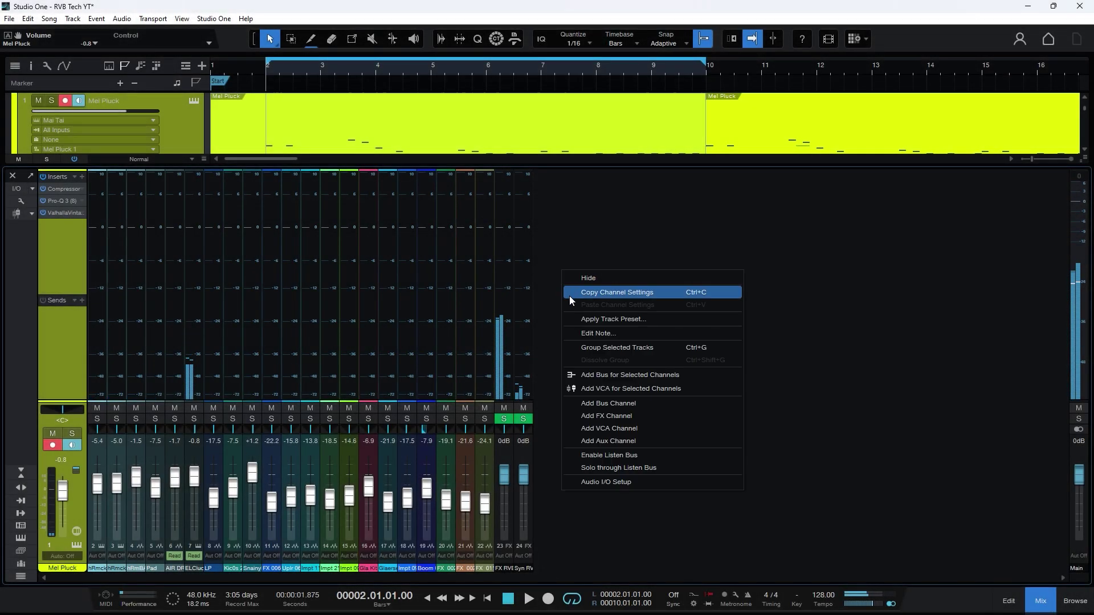
click(618, 417)
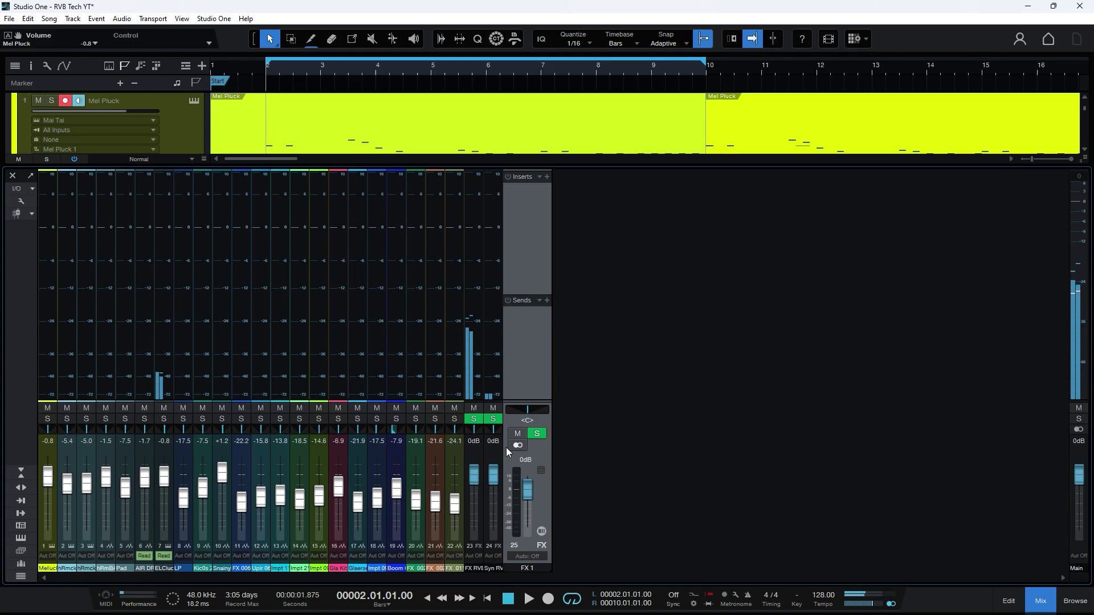
double_click(528, 567)
text(RVB MEL)
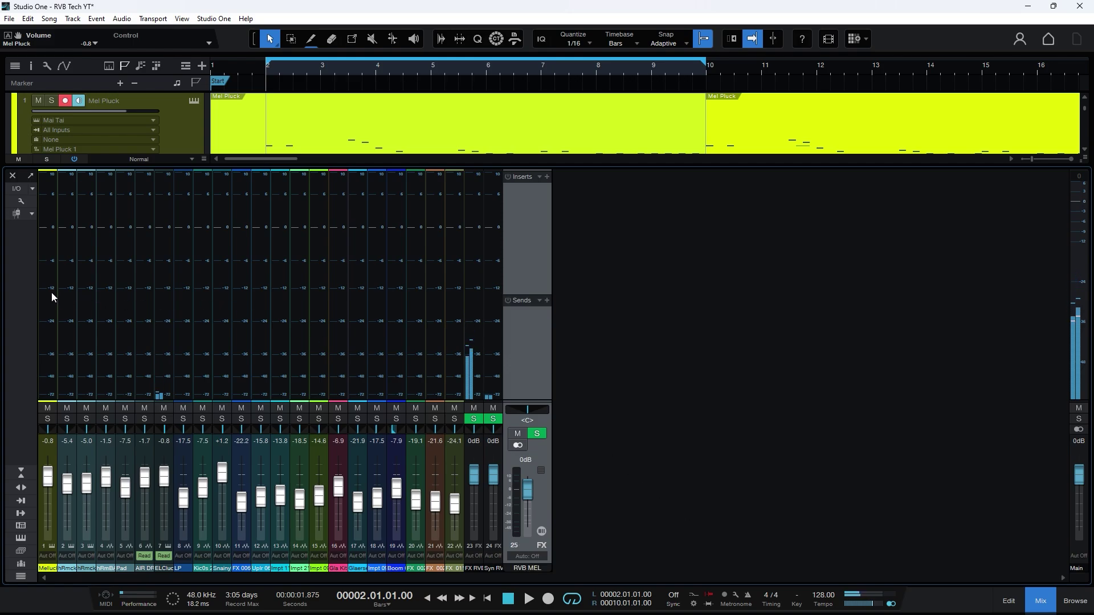
click(51, 293)
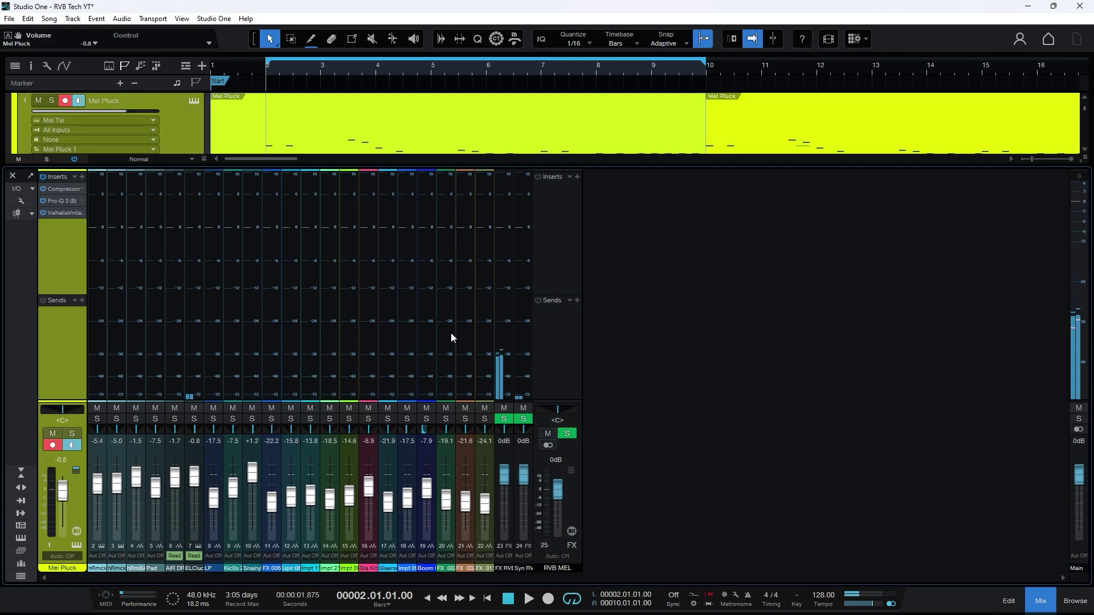
click(552, 262)
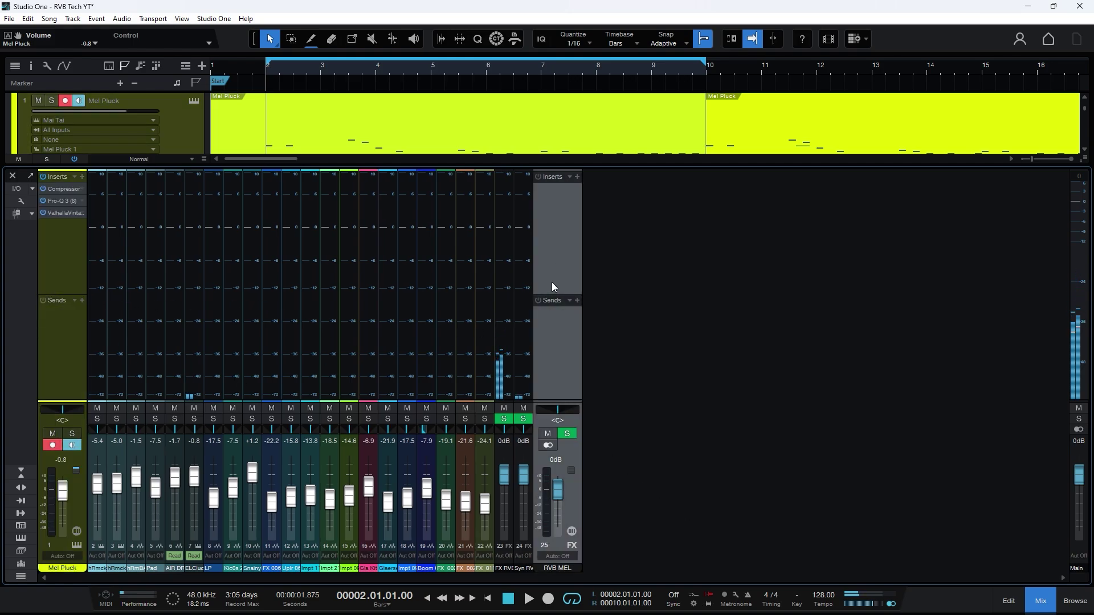
- Insert ValhallaVintageVerb on the RVB MEL channel and move its window aside
click(577, 176)
text(valhall)
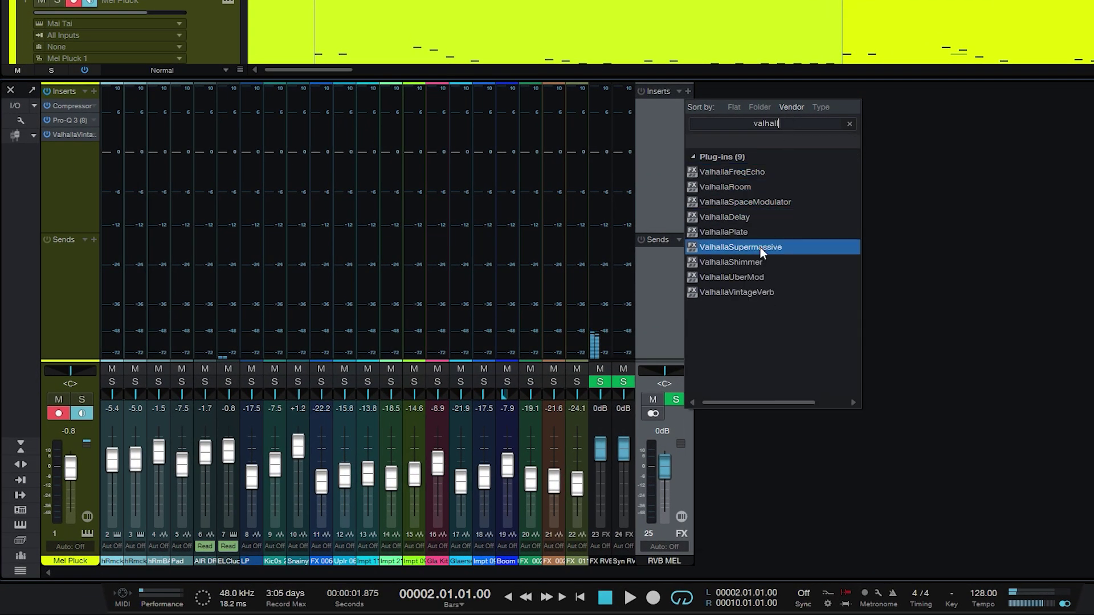
click(767, 293)
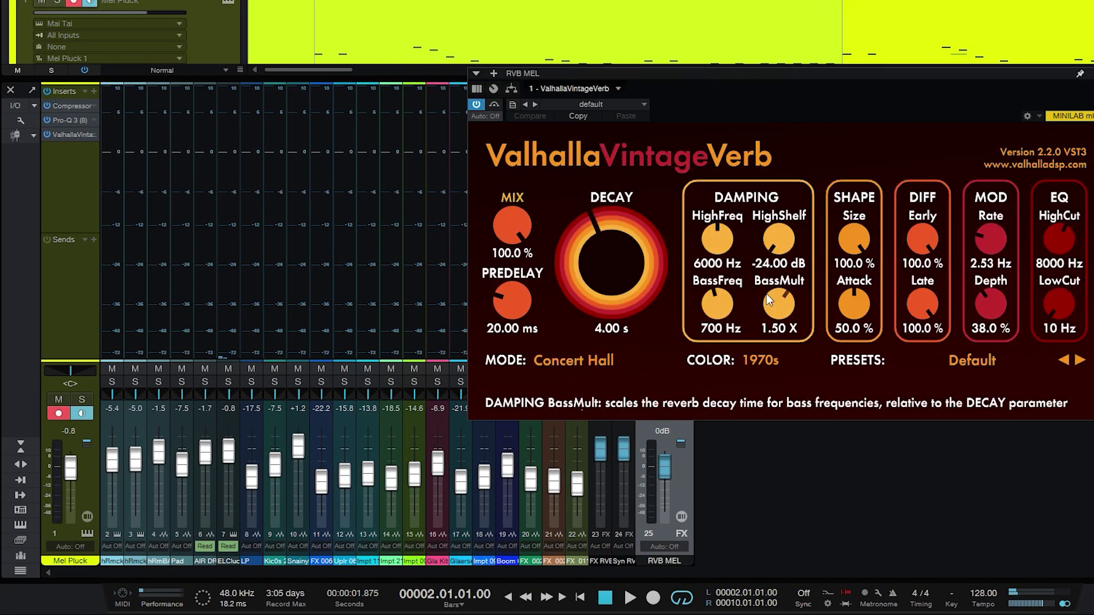
drag(842, 98, 800, 93)
- Set the reverb to color NOW, decay 6.13 s, HighFreq 20000 Hz, HighShelf -2.02 dB, HighCut 20000 Hz and LowCut 80 Hz
click(734, 354)
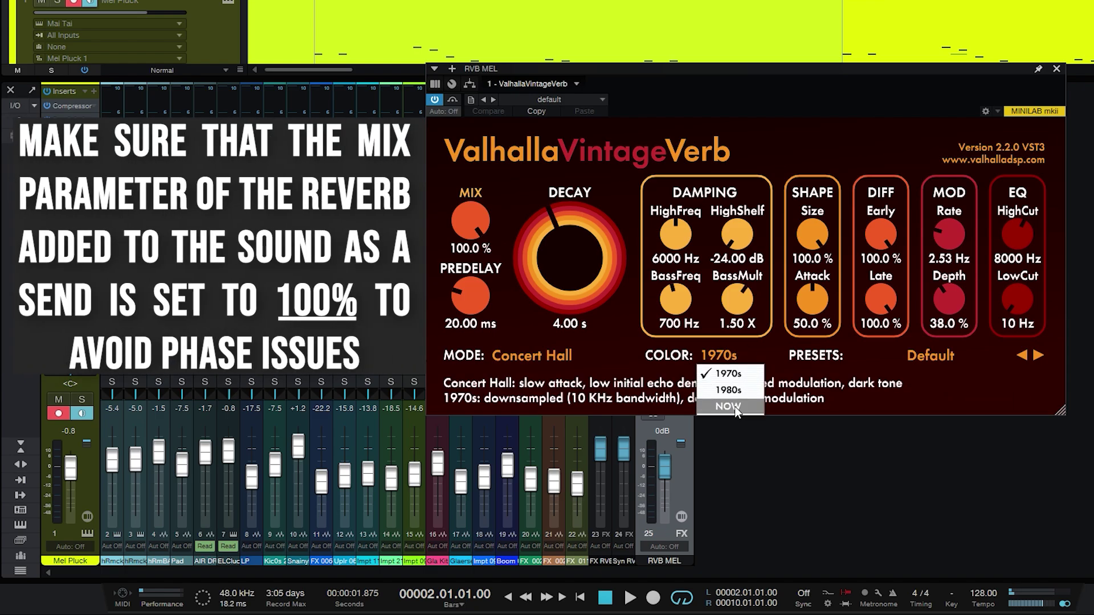
click(737, 411)
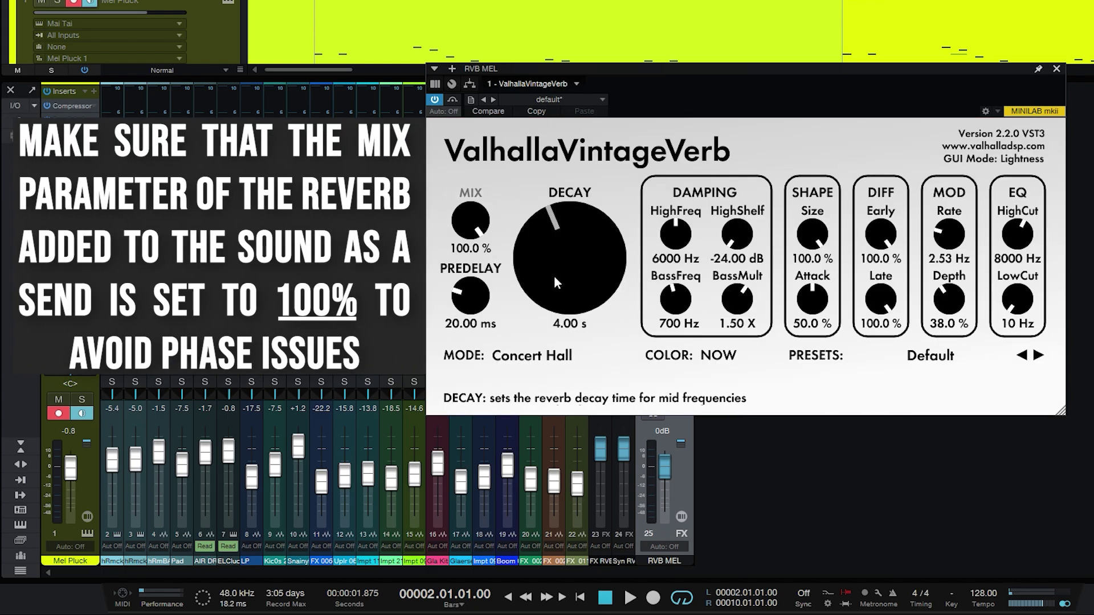
drag(554, 275, 562, 239)
drag(675, 236, 743, 205)
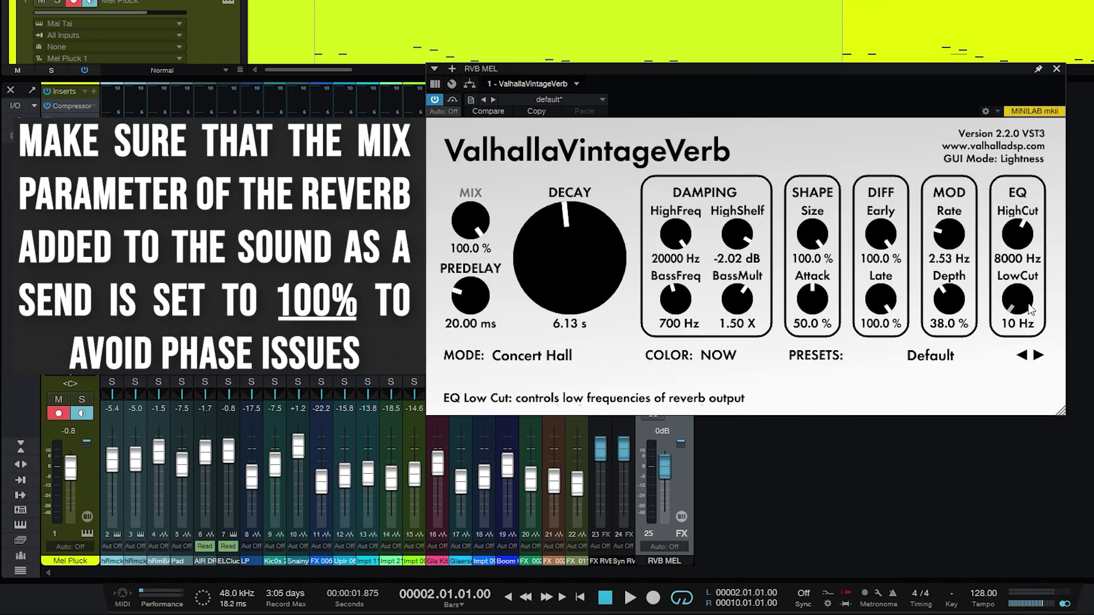
drag(1018, 301, 1024, 251)
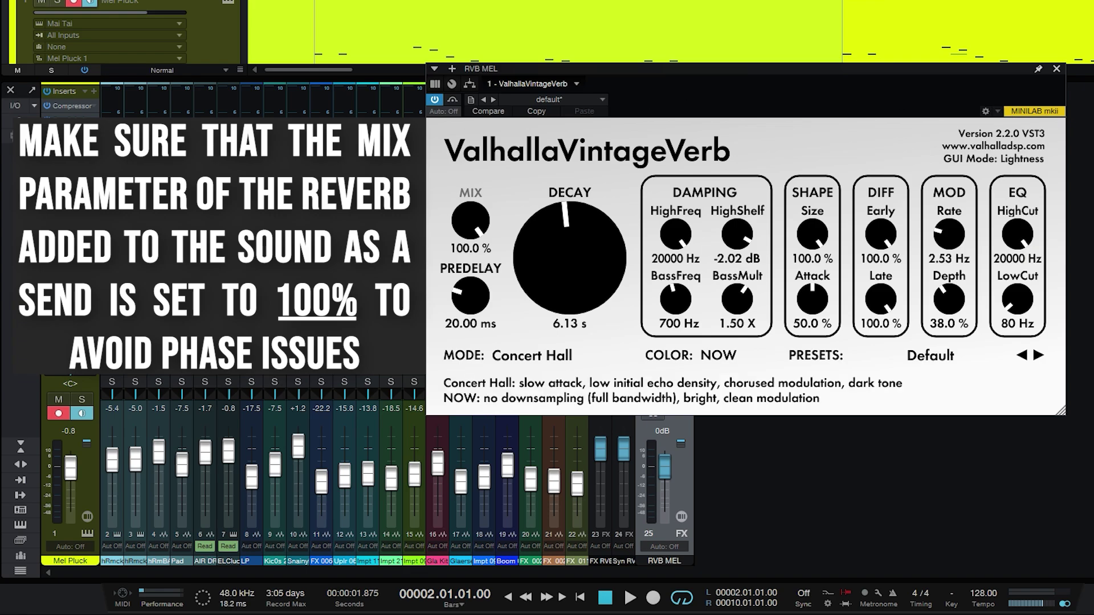
- Send Mel Pluck to RVB MEL at 0 dB and set the reverb decay to 6.47 s while listening
click(83, 400)
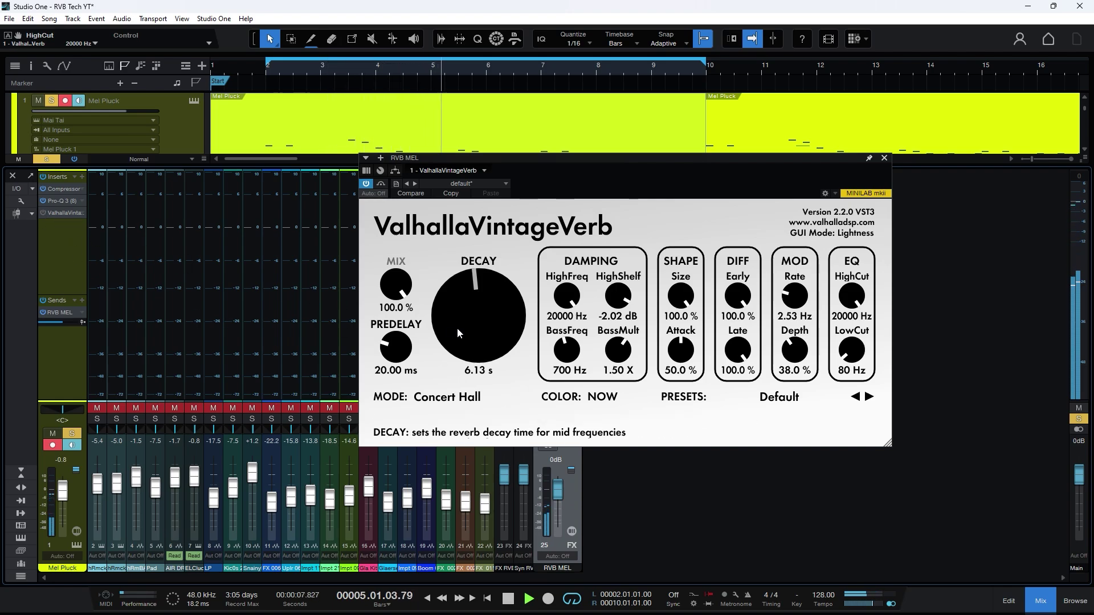
scroll(482, 323, up, 3)
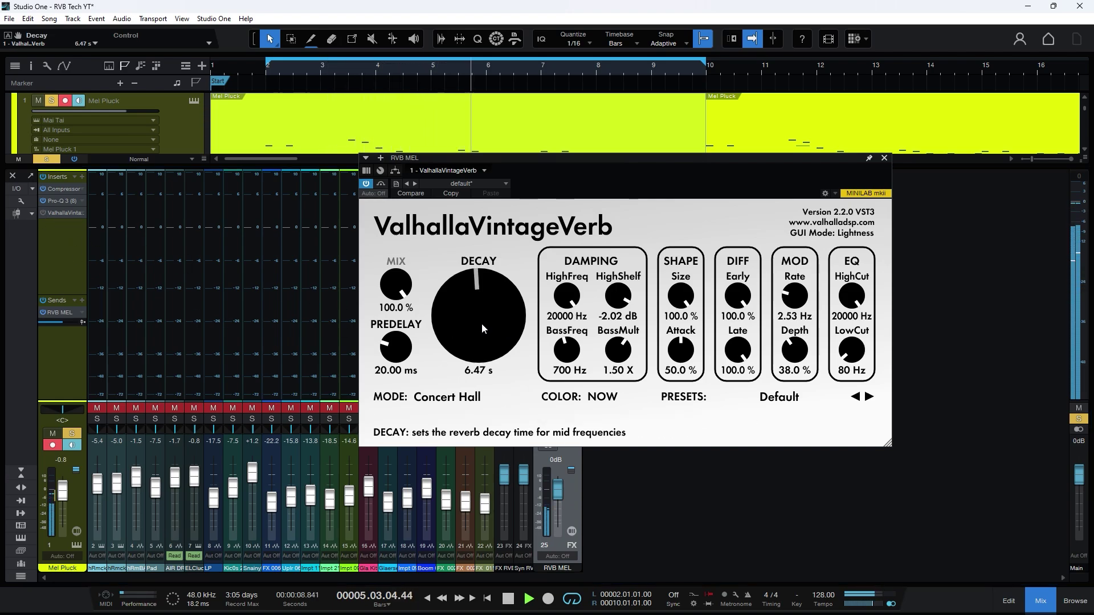
key(space)
click(67, 328)
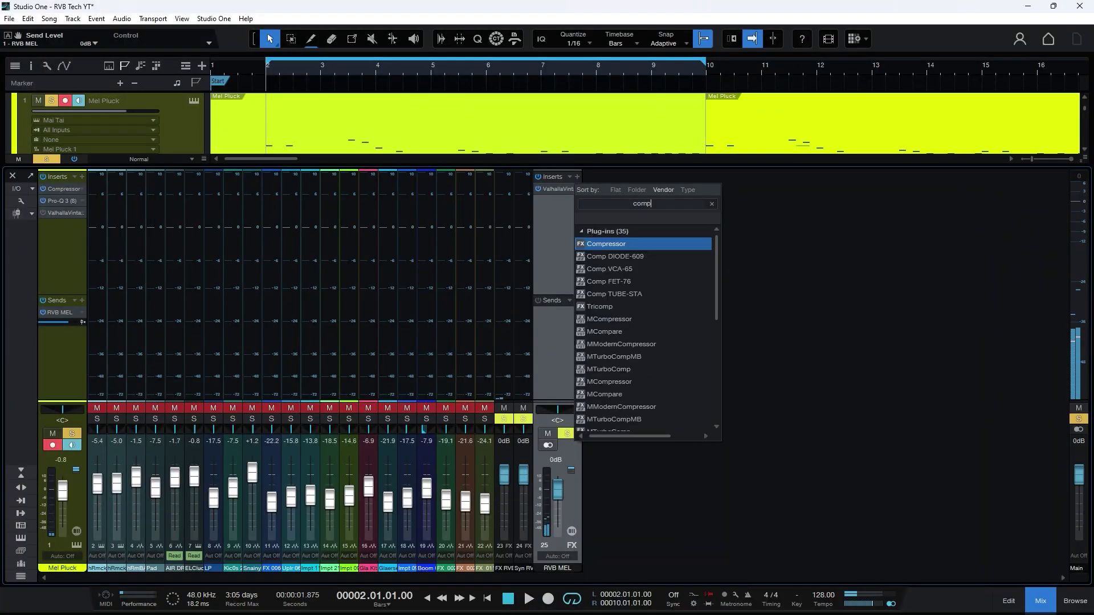
- Insert the stock Compressor after the reverb on RVB MEL and feed its sidechain with a send from Mel Pluck
click(617, 246)
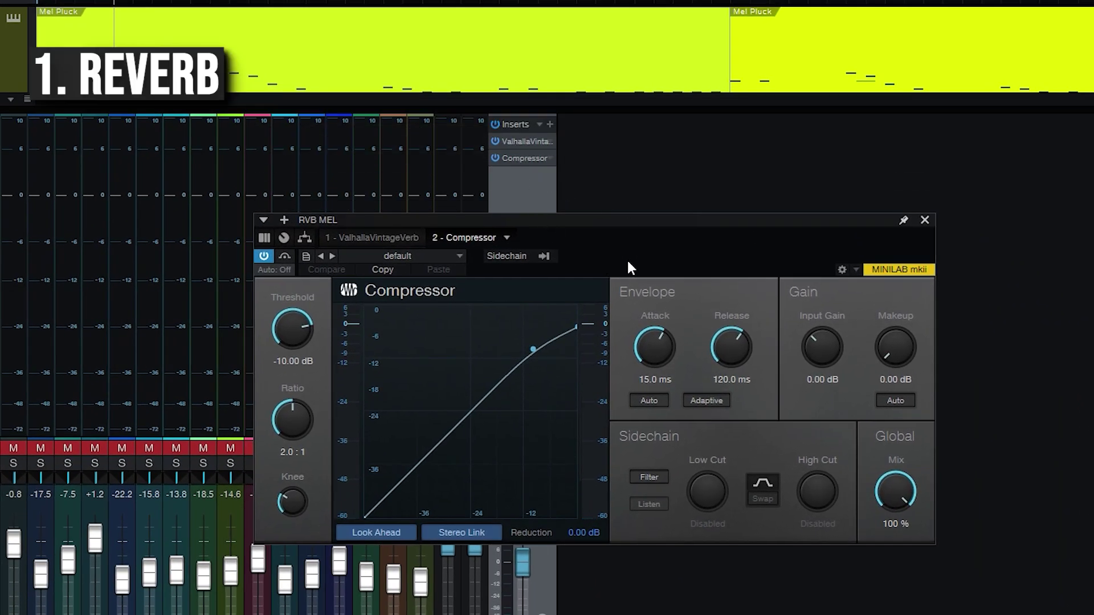
drag(627, 259, 767, 224)
click(684, 221)
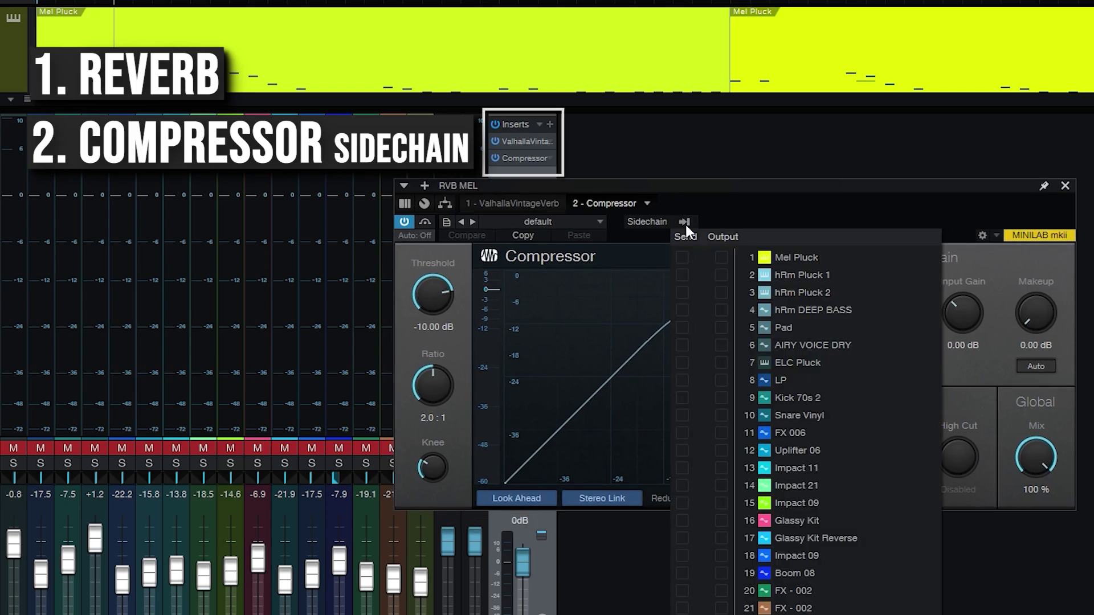
click(683, 257)
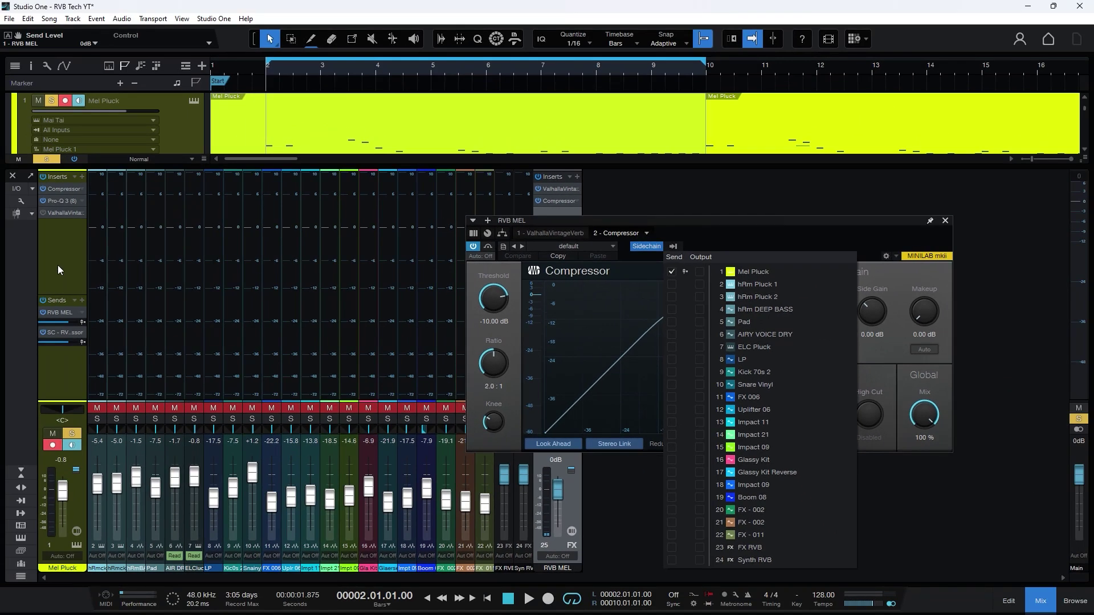
click(57, 265)
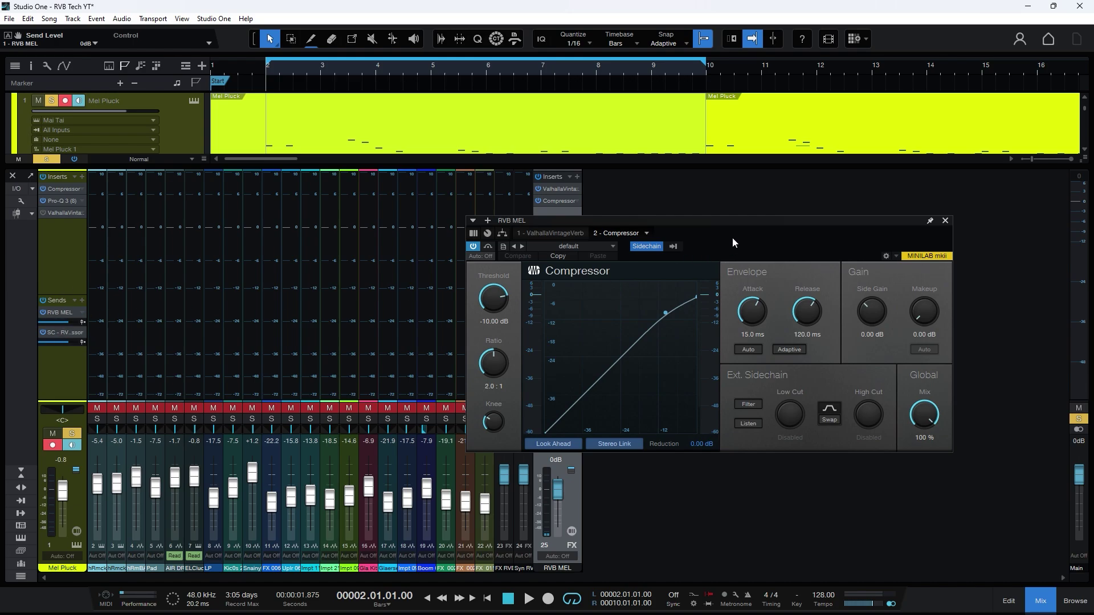
- During playback, set the compressor to threshold -30.16 dB, ratio 4.3:1, attack 6.28 ms and release 88.5 ms
key(space)
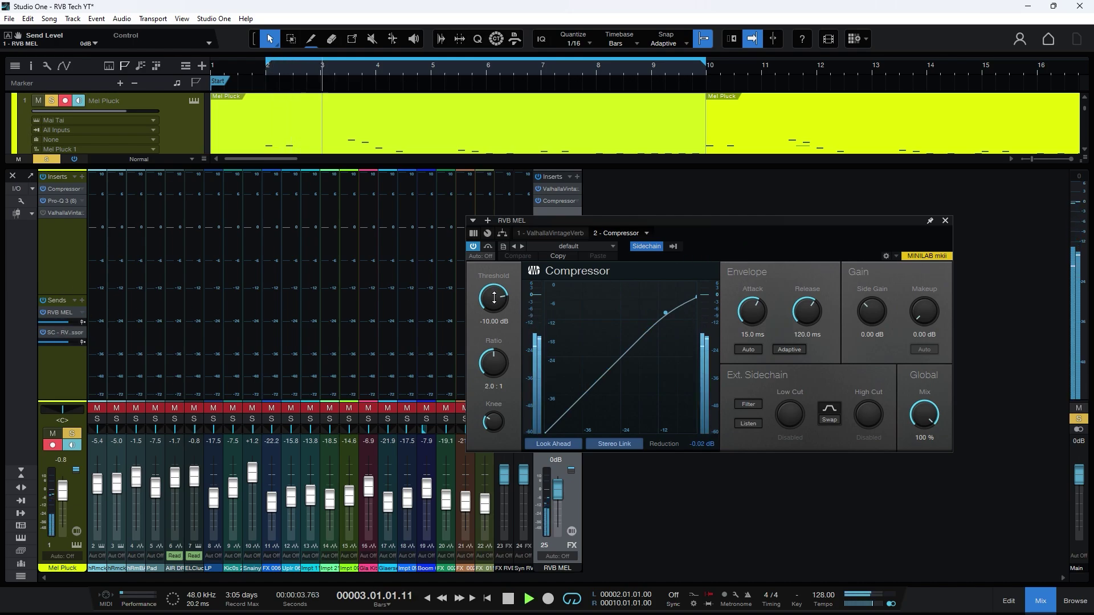
drag(494, 297, 529, 373)
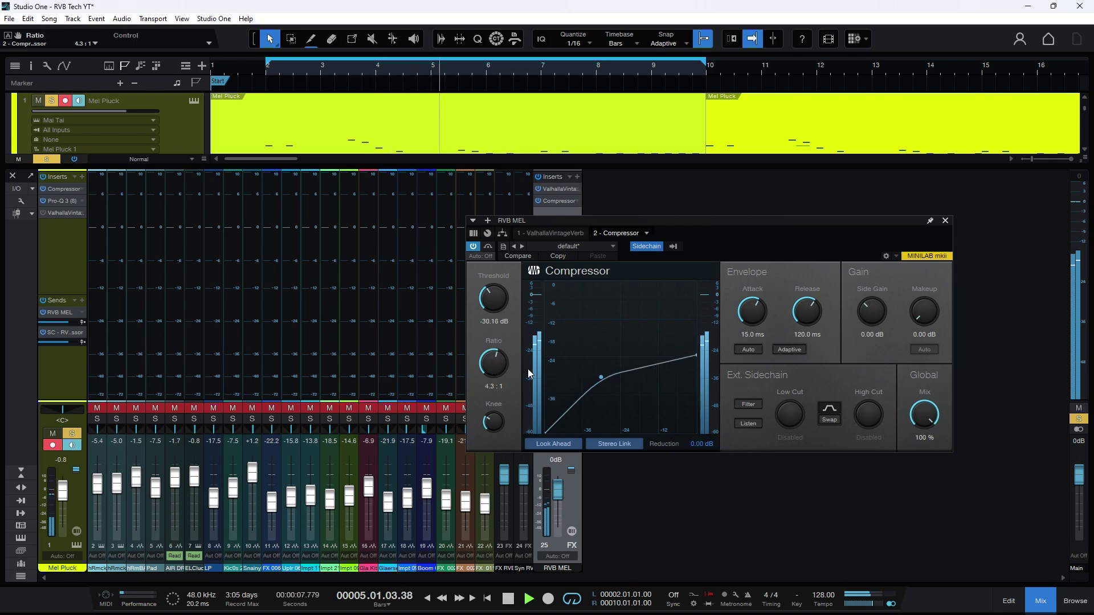
mouse_move(752, 311)
mouse_down()
mouse_move(753, 324)
mouse_move(804, 320)
mouse_move(768, 325)
mouse_up()
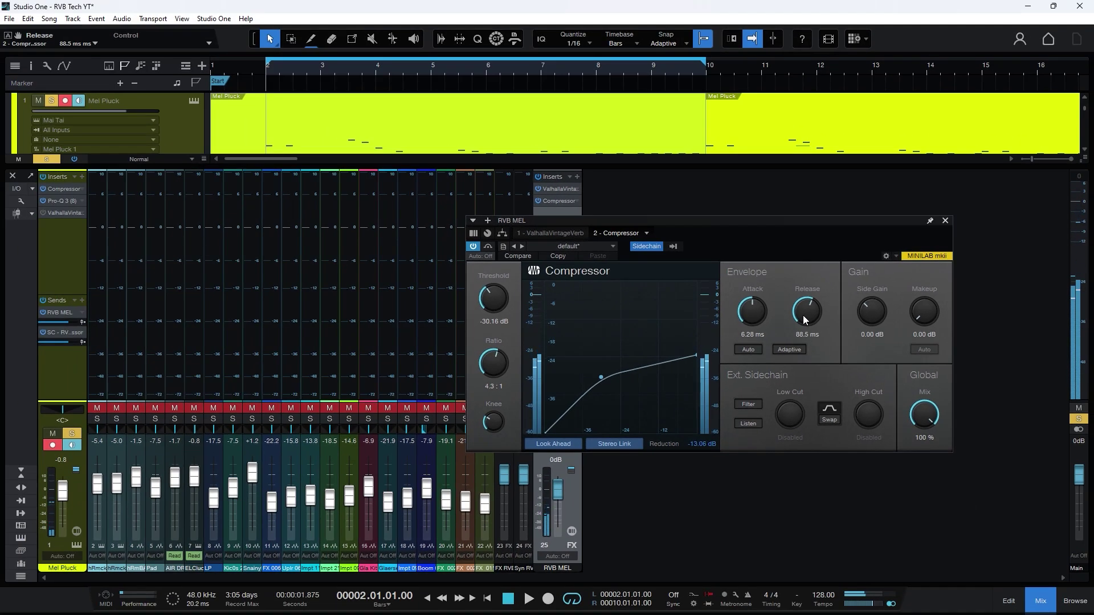
- Refine the compressor to threshold -29.92 dB, attack 4.15 ms, release 76.1 ms and makeup gain 3.60 dB, and close its window
drag(500, 304, 501, 307)
key(space)
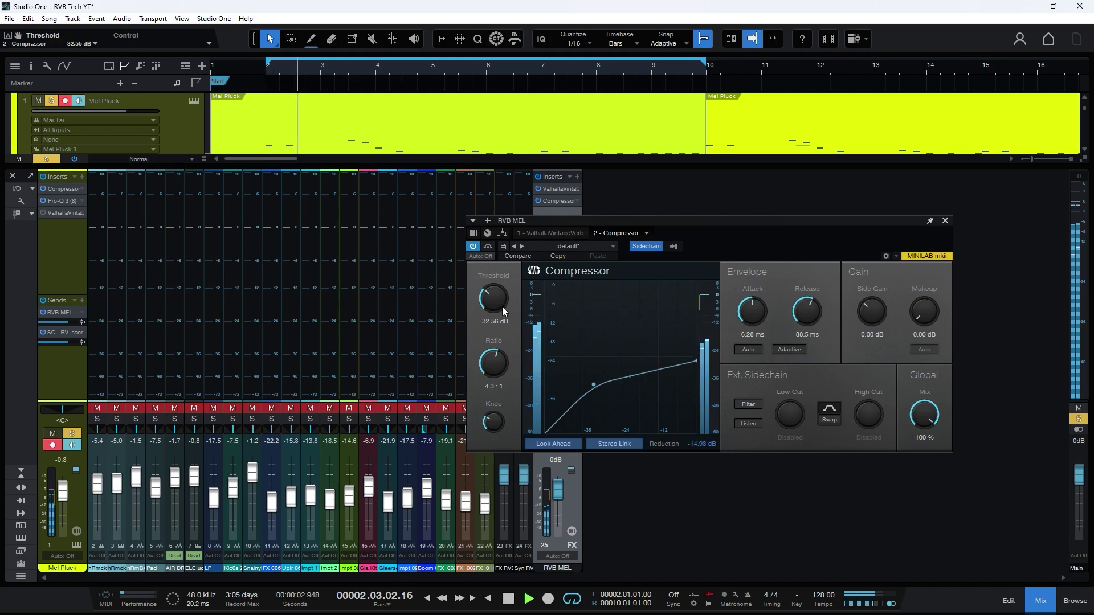
drag(752, 314, 805, 319)
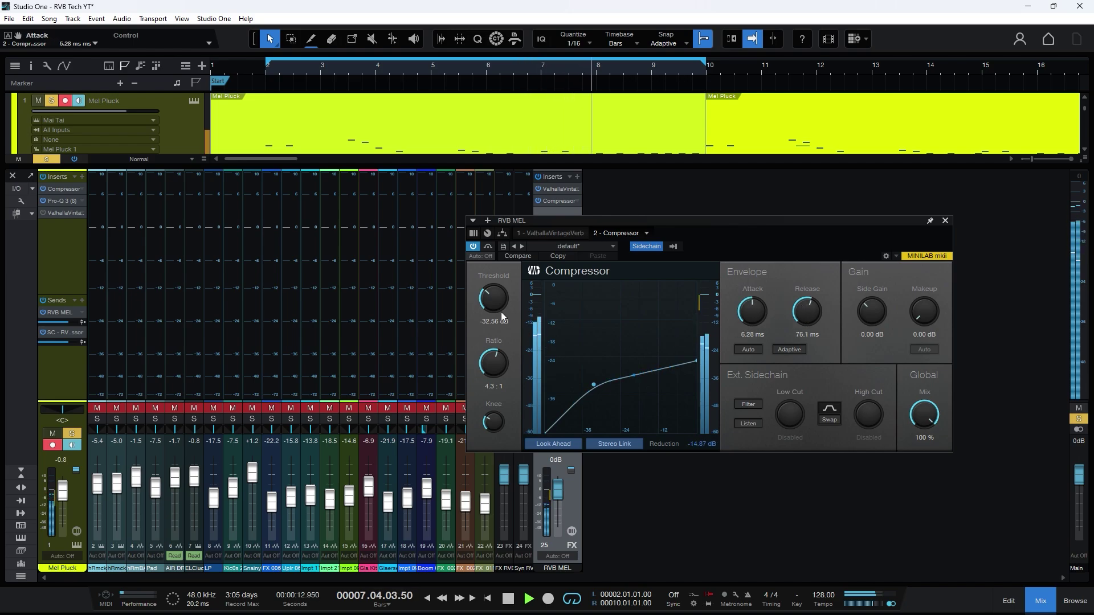
drag(494, 309, 490, 299)
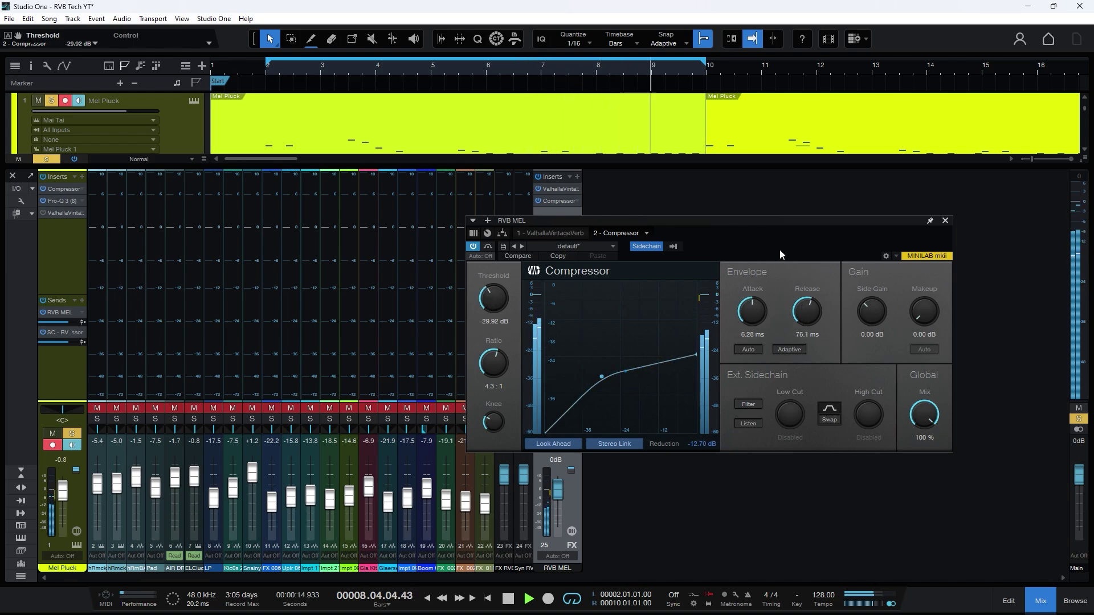
drag(923, 320, 926, 310)
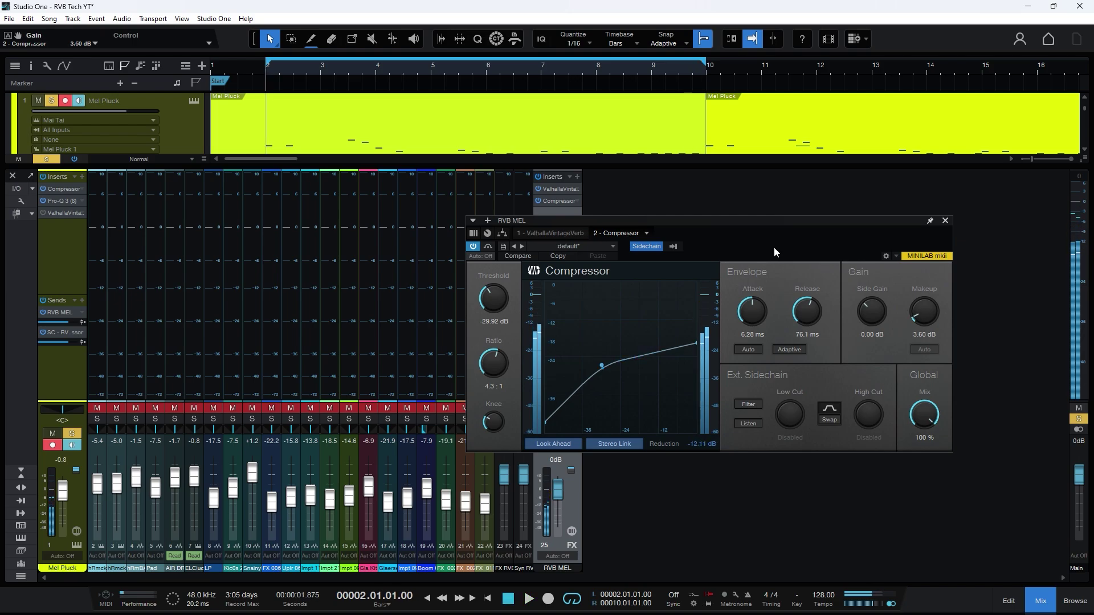
click(945, 220)
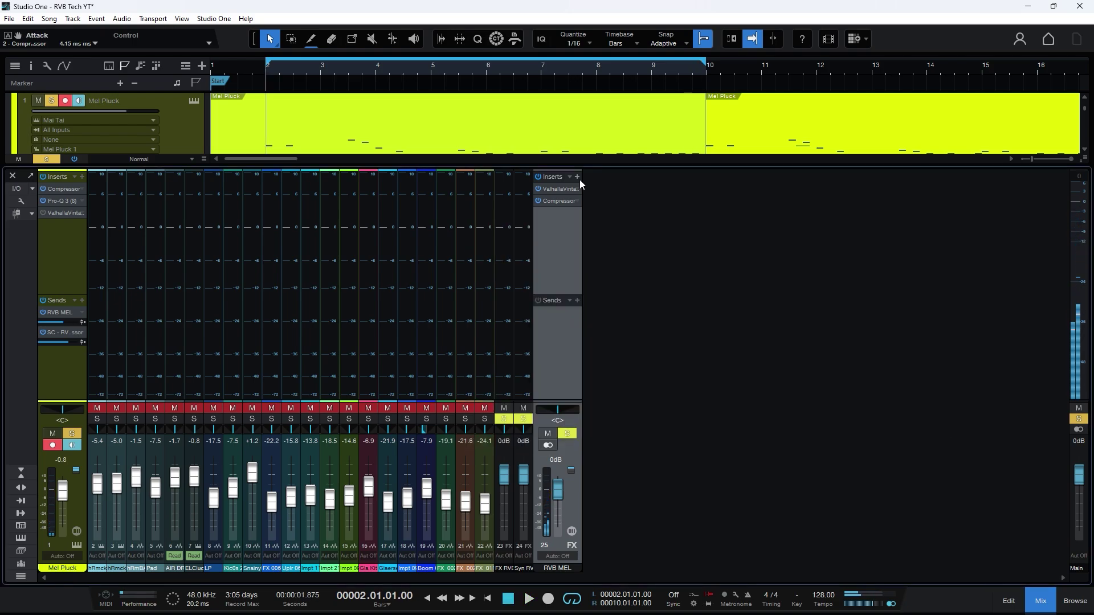
- Insert LFOTool_x64 after the compressor on the RVB MEL channel
click(577, 176)
text(lfo)
double_click(521, 221)
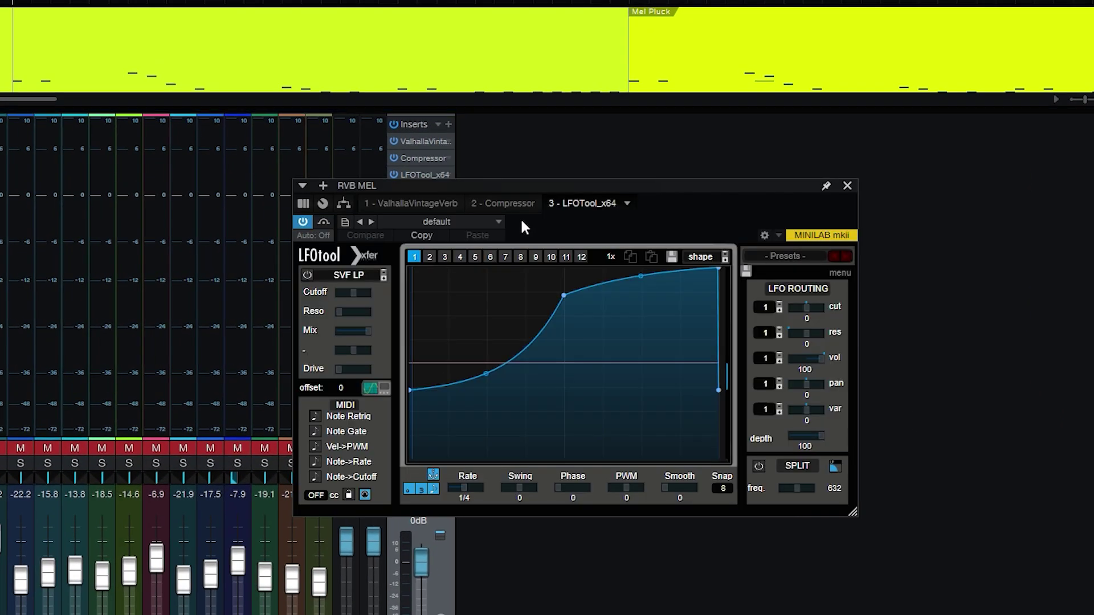
- Reshape LFOTool's volume curve: shift the end peak slightly earlier, raise the middle point to maximum and lower the start point to 13%
drag(713, 266, 707, 267)
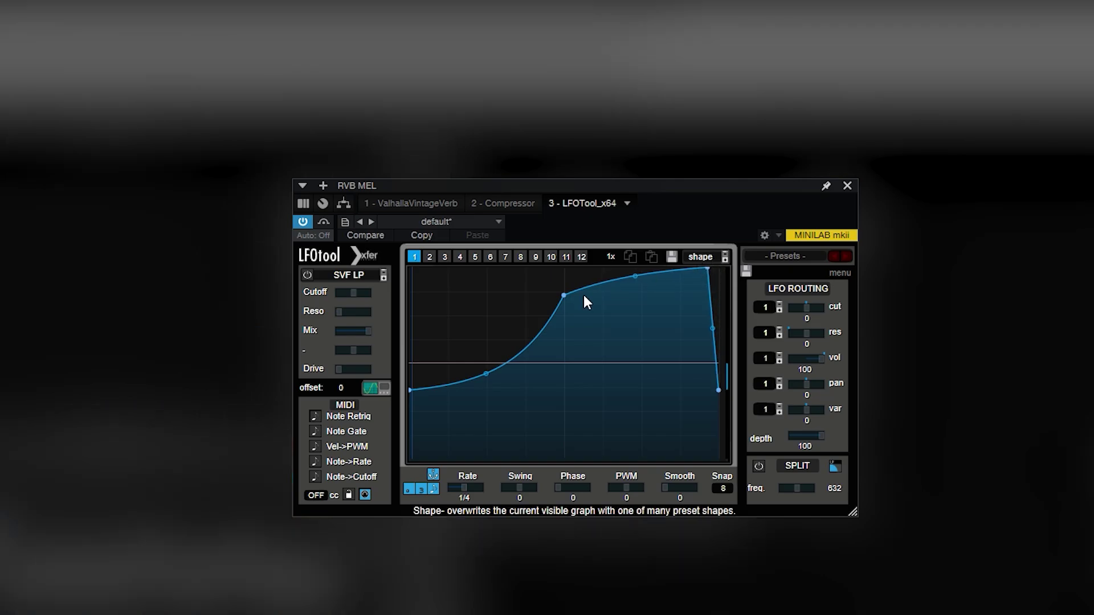
drag(566, 294, 564, 266)
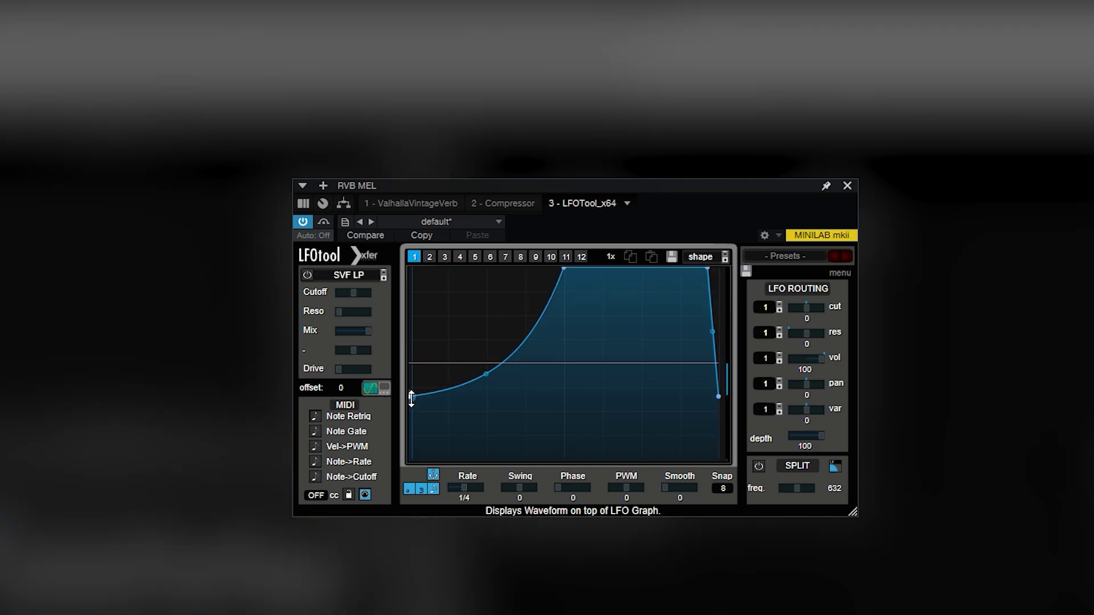
drag(411, 398, 411, 430)
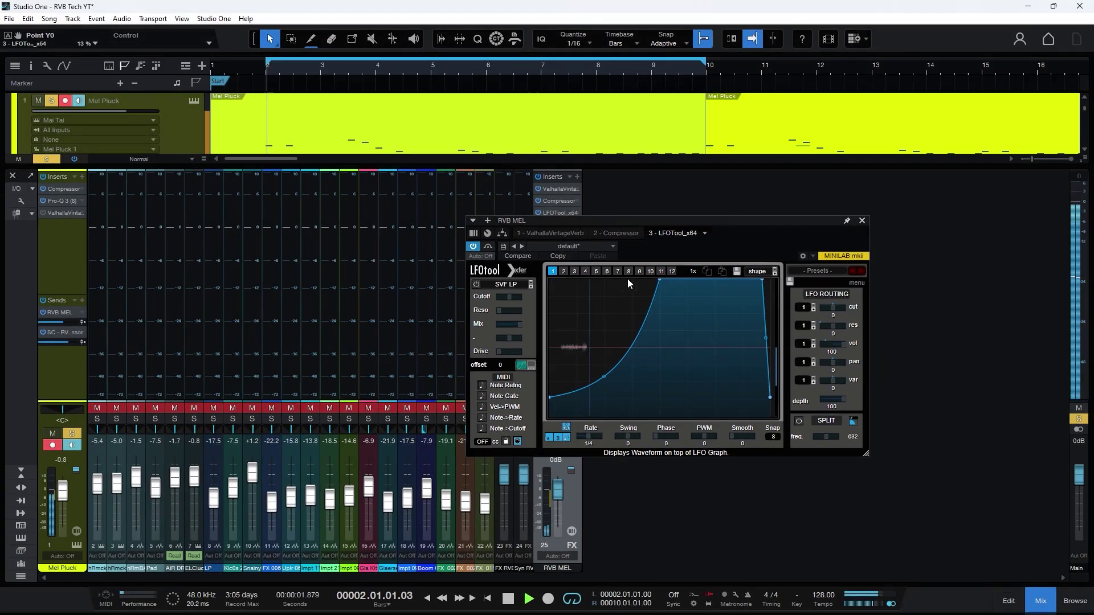
- Listen to the ducked reverb, set LFOTool's first curve bend to 69%, stop playback and close the plug-in
key(space)
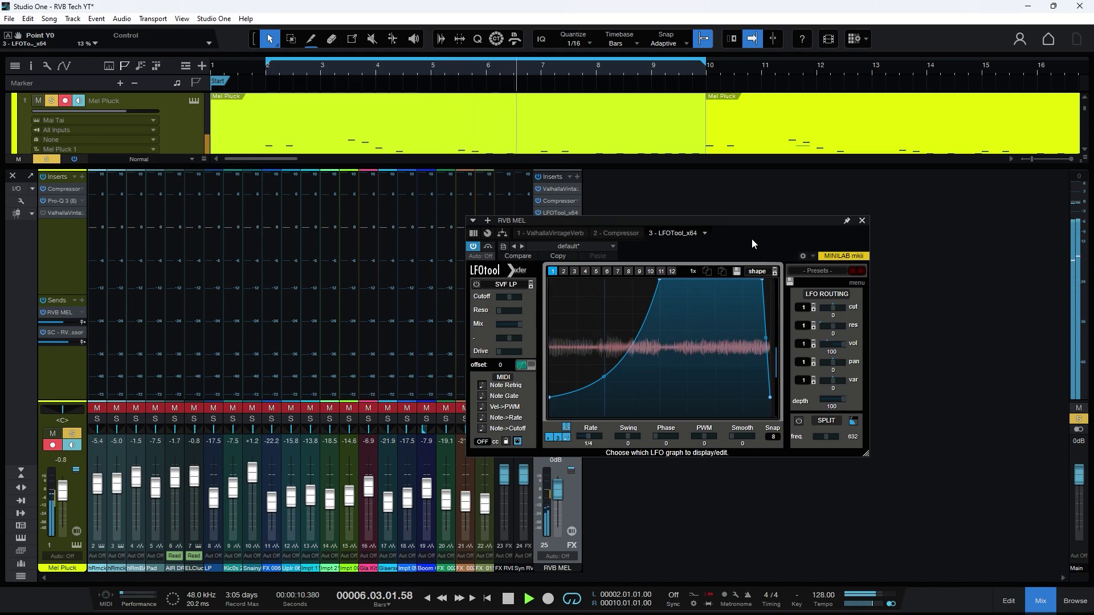
drag(604, 382, 604, 384)
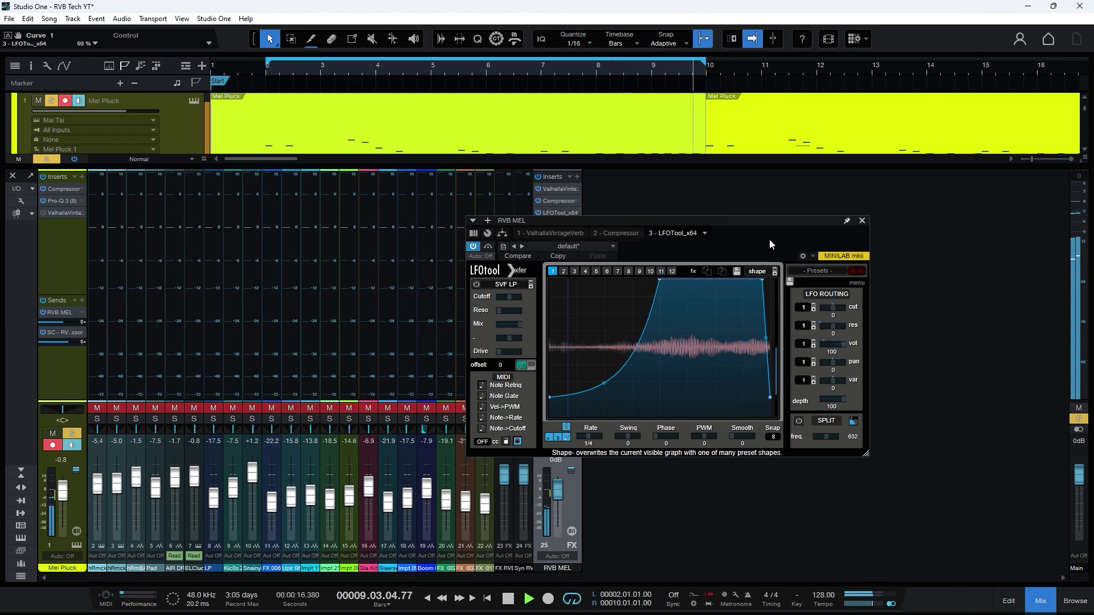
key(space)
click(862, 221)
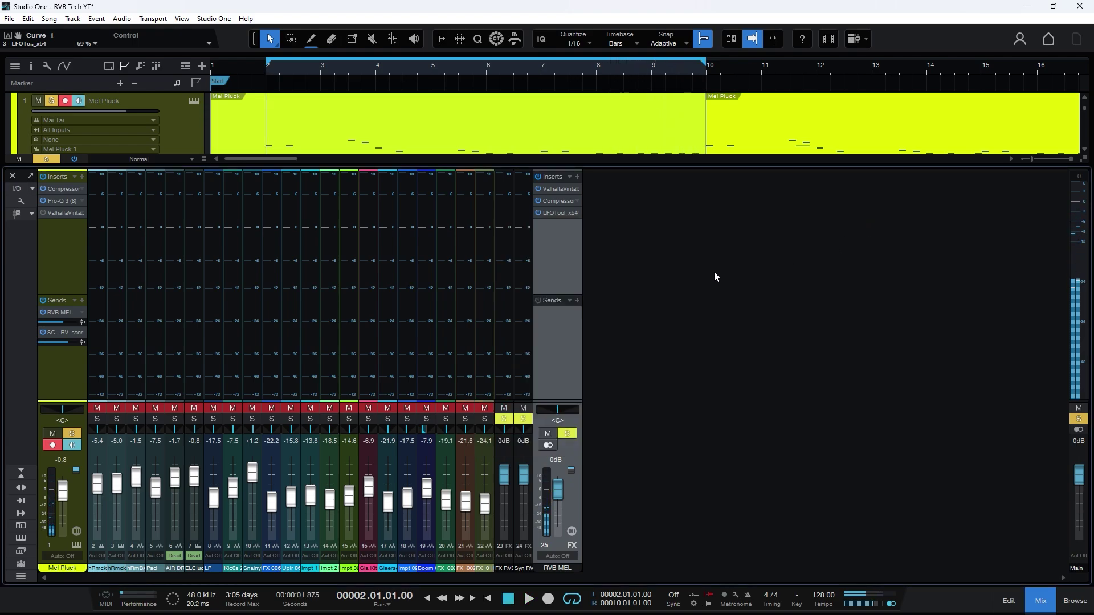
- Insert X-Trem after LFOTool on the RVB MEL channel and move its window clear of the mixer channels
click(578, 178)
text(xtrem)
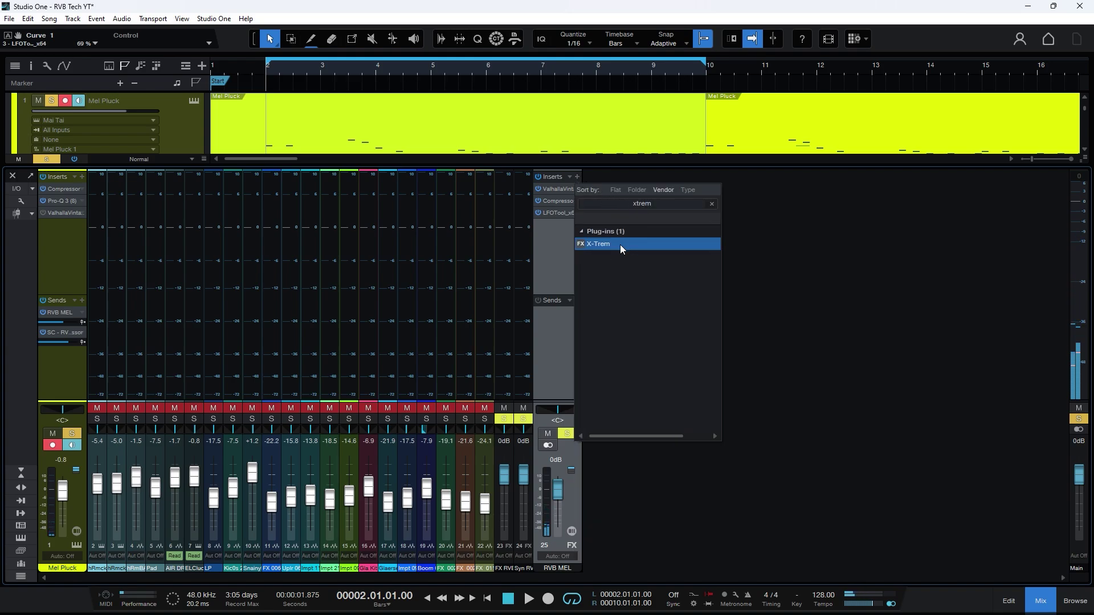
double_click(620, 244)
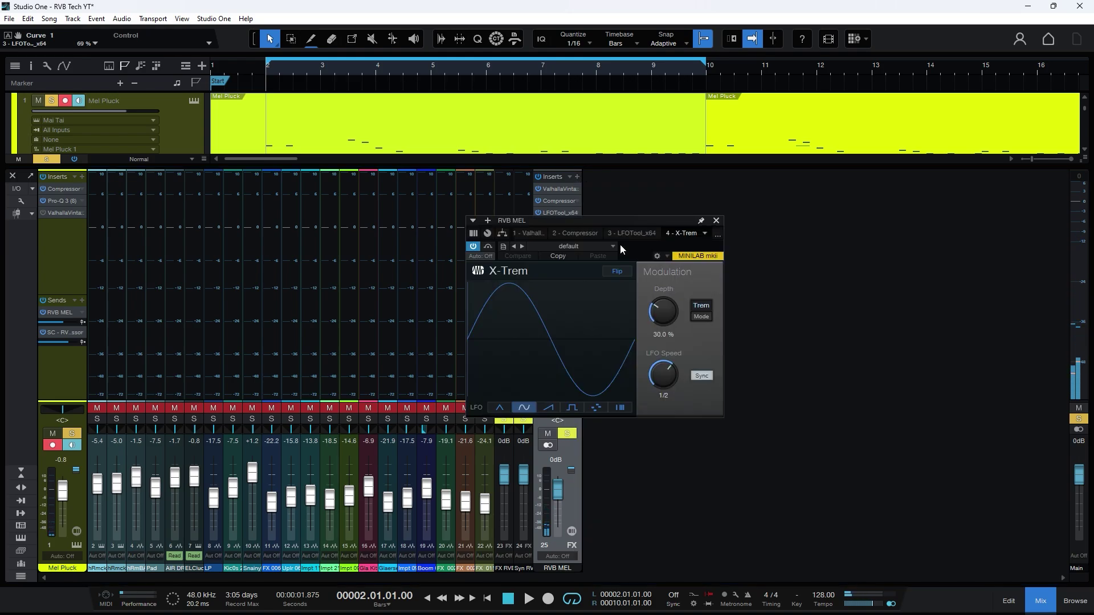
drag(637, 223, 849, 197)
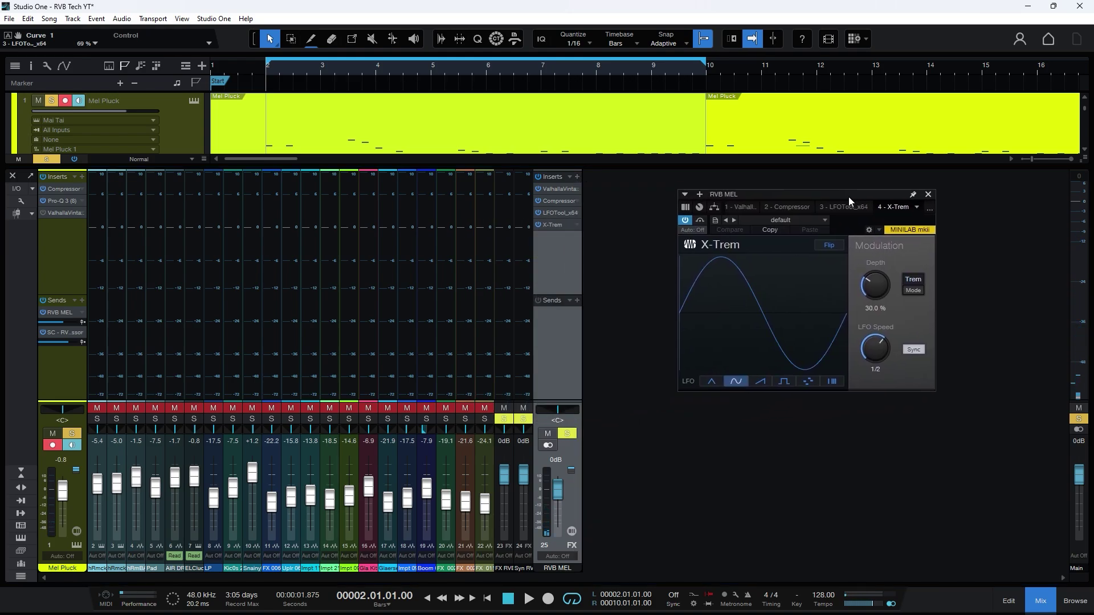
- Switch X-Trem to Pan mode and, during playback, set its LFO speed to 1/8 and depth to 36.5%
click(914, 291)
key(space)
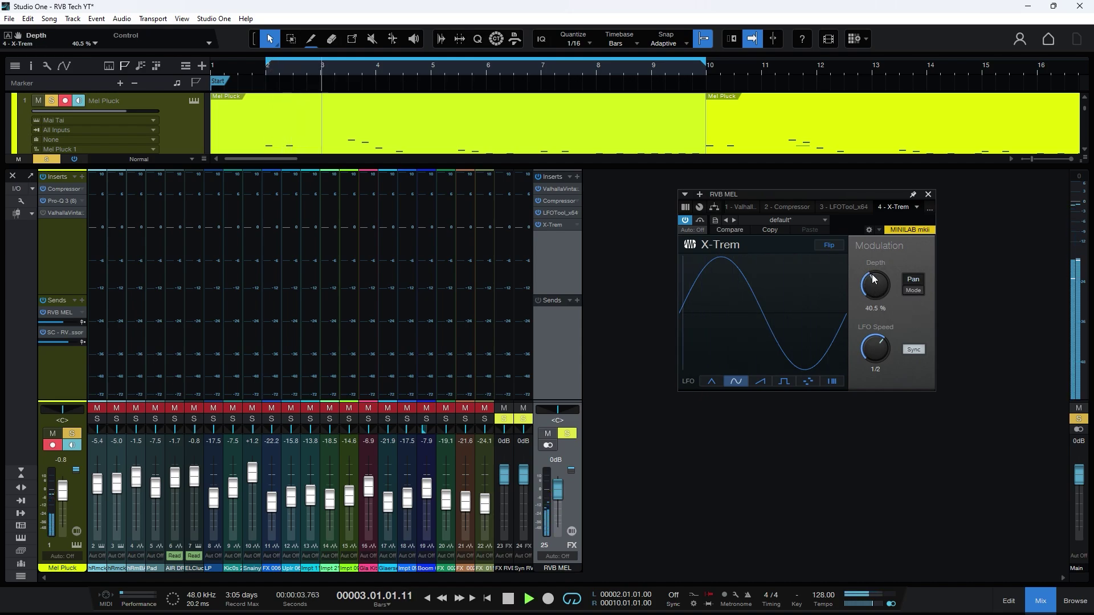
click(878, 371)
click(895, 456)
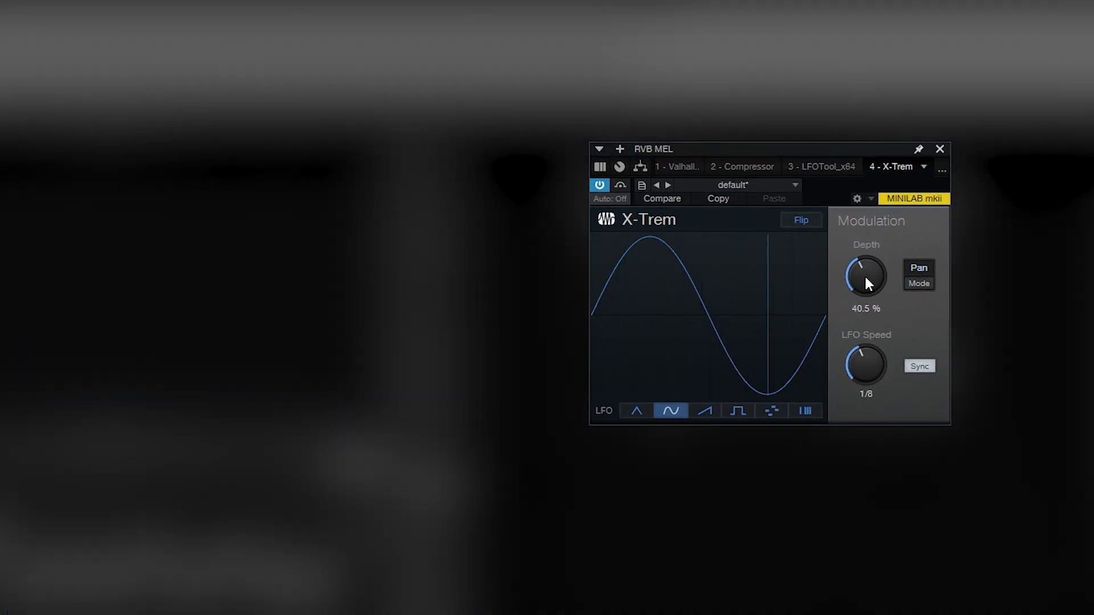
drag(867, 283, 867, 285)
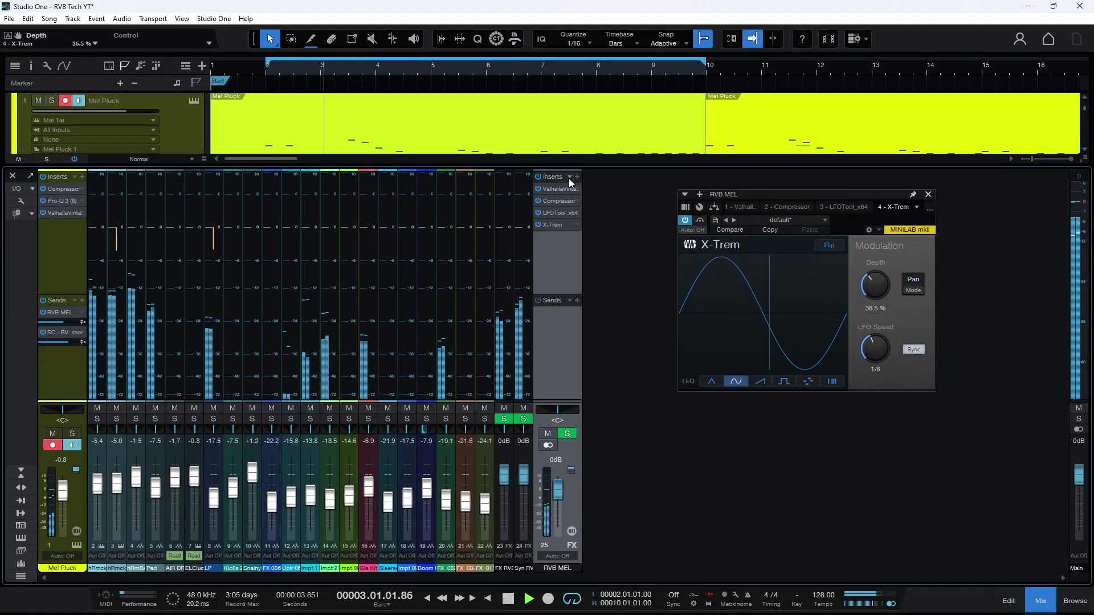
- Insert Pro-Q 3 after X-Trem on the RVB MEL channel and add a low cut at about 331 Hz during playback
click(577, 177)
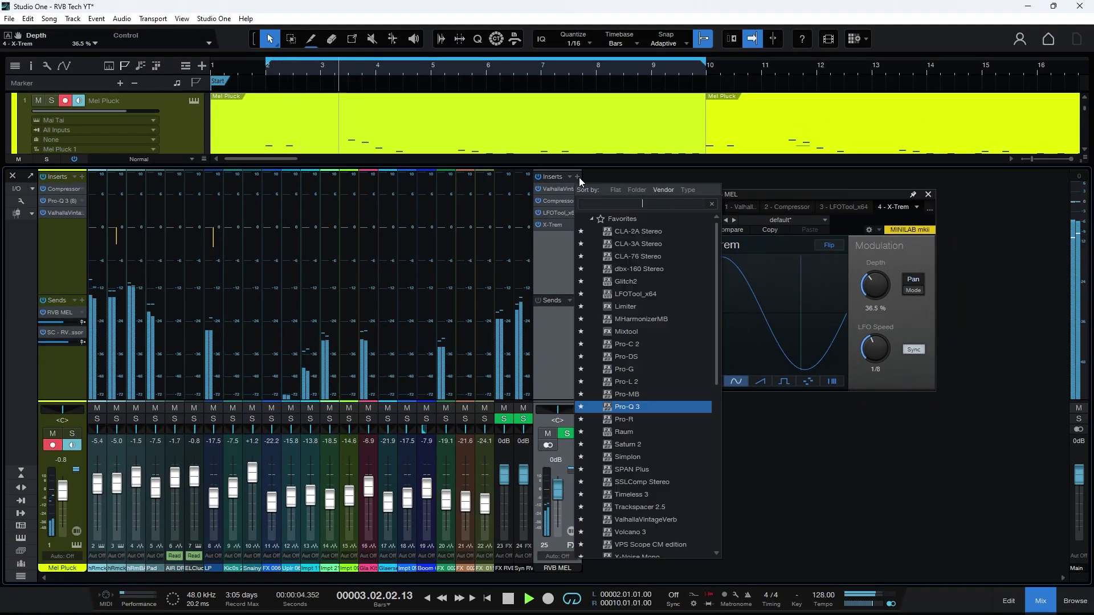
click(627, 407)
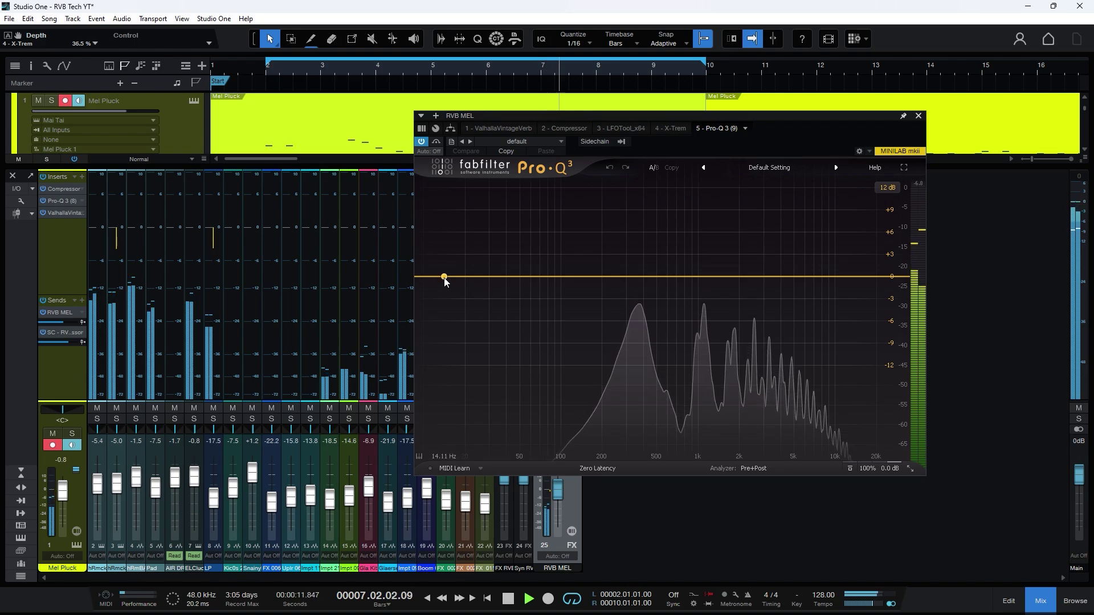
drag(445, 278, 634, 290)
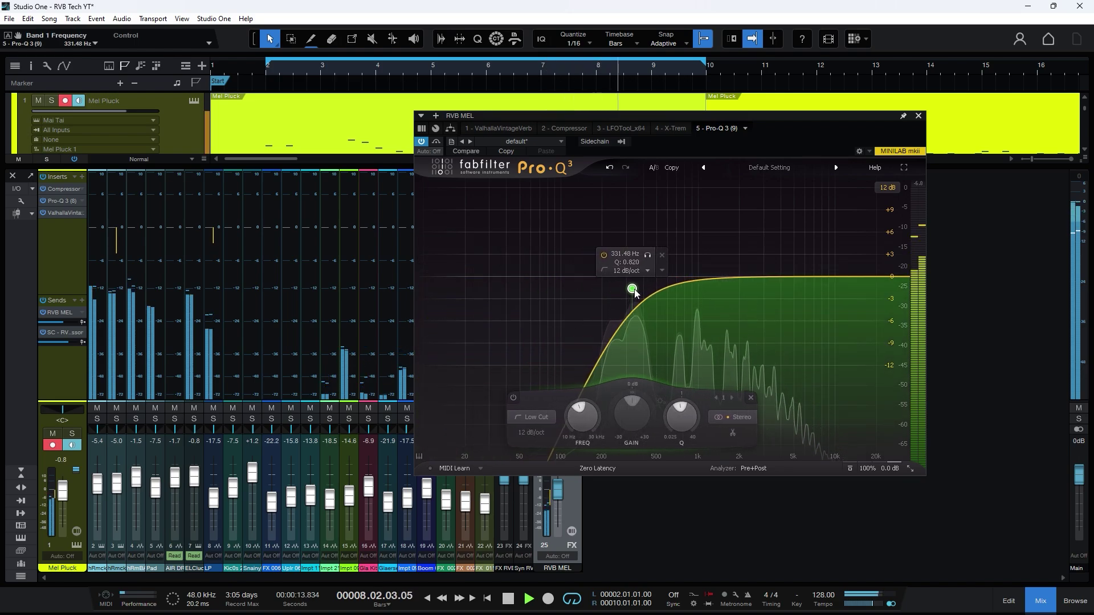
key(space)
- Boost the high end of the reverb's EQ curve, lower the low cut's Q to 0.782 and shift its frequency slightly higher
drag(816, 278, 812, 250)
click(632, 289)
scroll(632, 289, up, 1)
drag(632, 288, 642, 292)
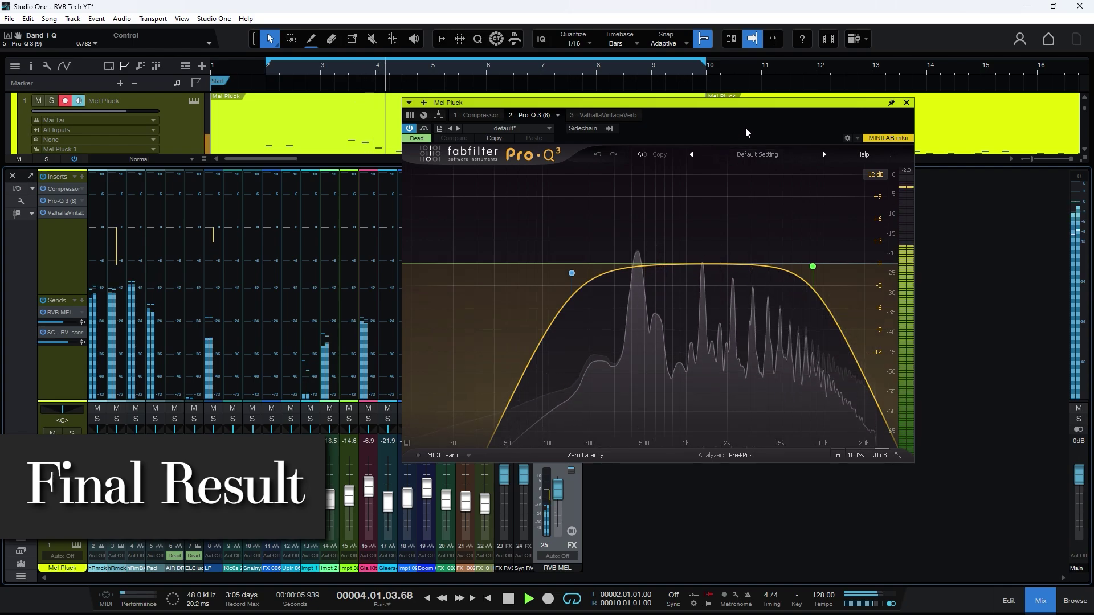
- Close the mixer, show the track automation lanes and move the Mel Pluck Pro-Q 3 window below the Mel Pluck automation curve
drag(746, 134, 731, 187)
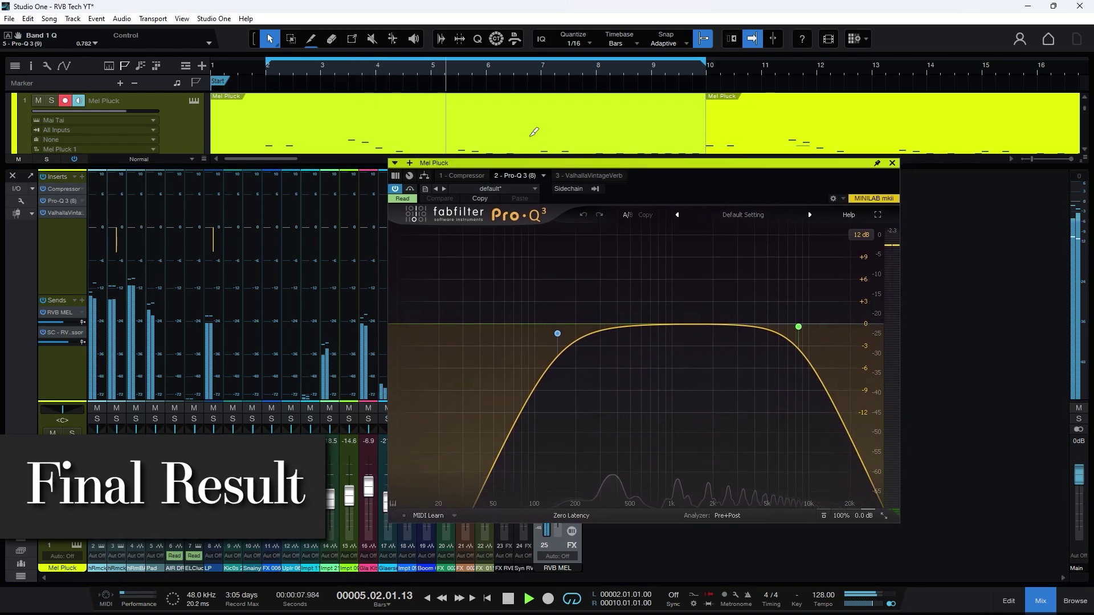
click(11, 176)
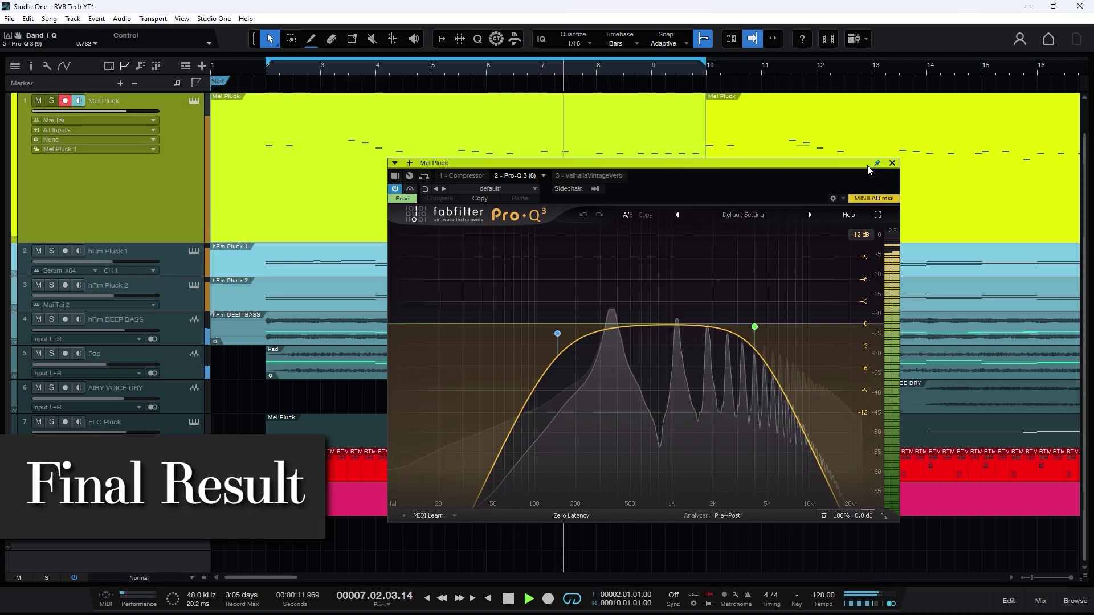
key(a)
drag(700, 172, 688, 188)
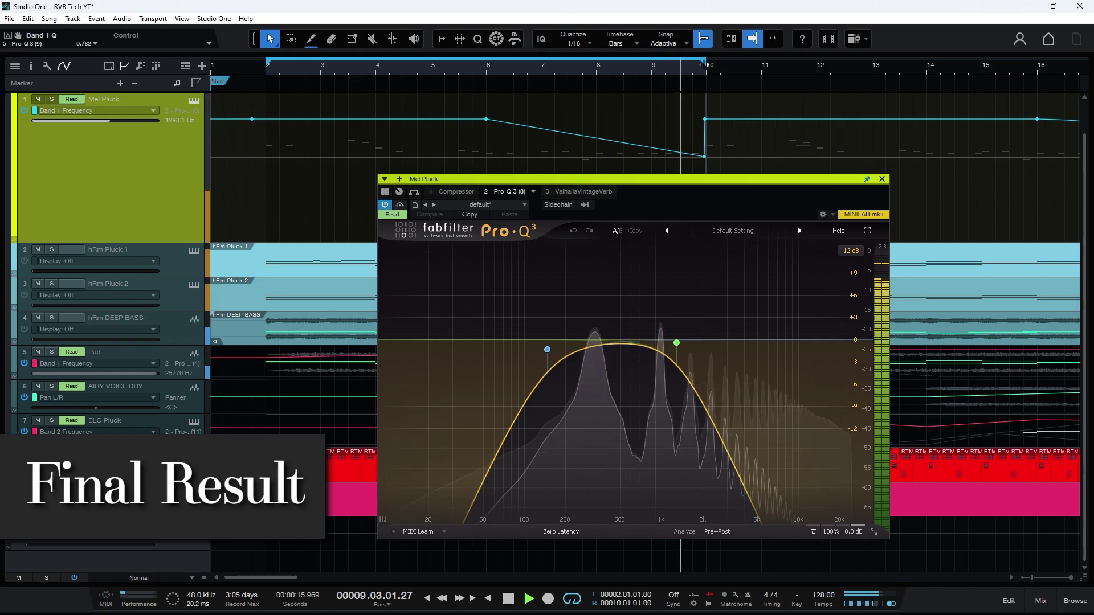
- Extend the playback loop's end to 18.04.01.00, listen to the full Mel Pluck passage and stop playback
drag(706, 65, 983, 65)
key(w)
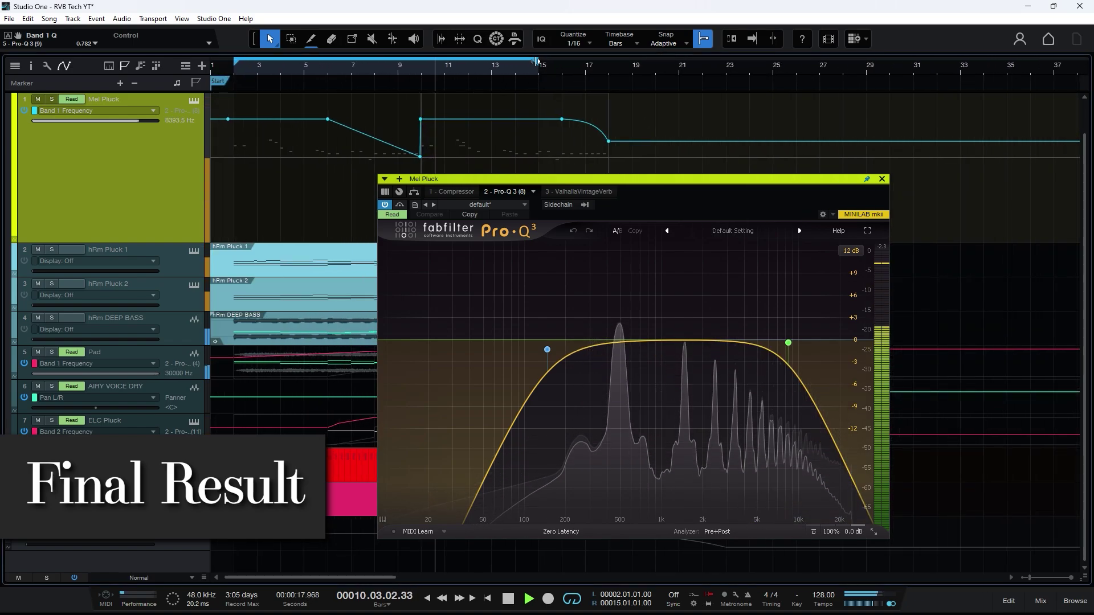
drag(537, 61, 629, 82)
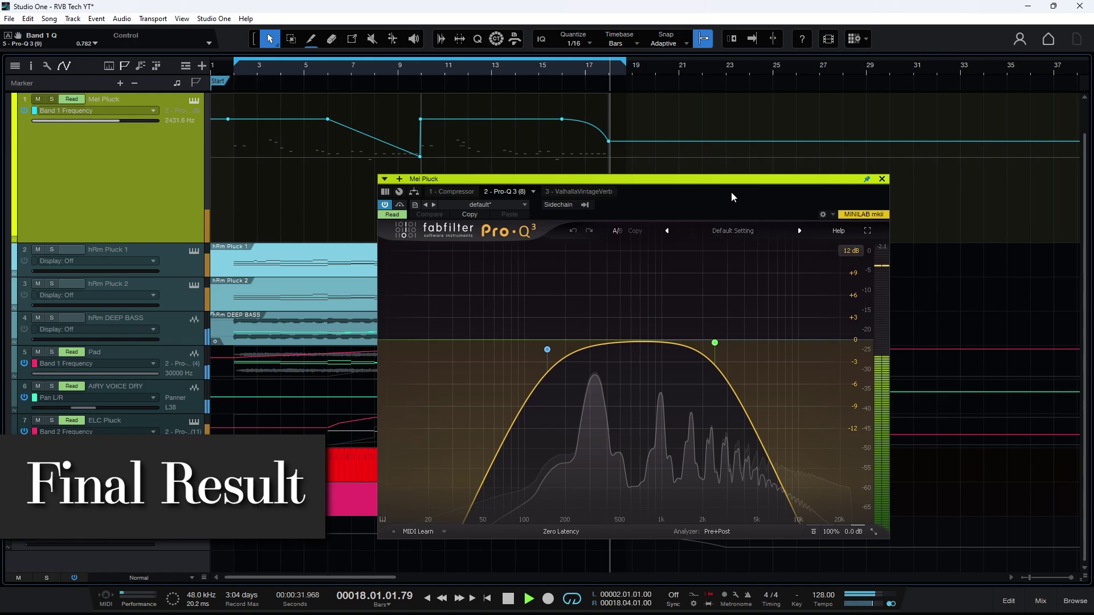
key(space)
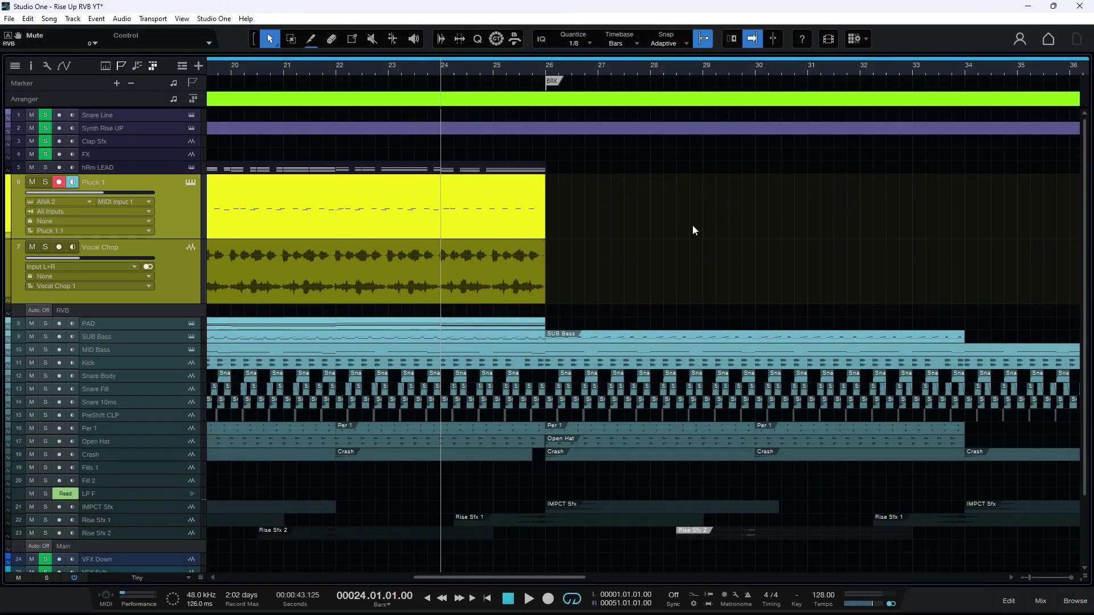
- Solo the Pluck 1 and Vocal Chop tracks, listen to them from bar 24, stop playback and unsolo them
click(39, 249)
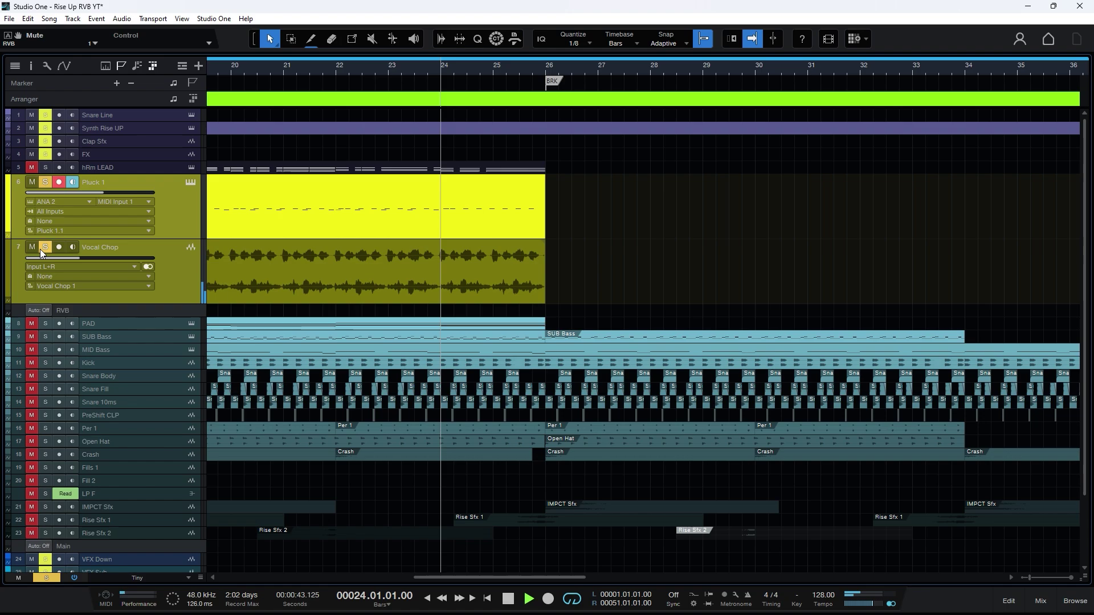
key(space)
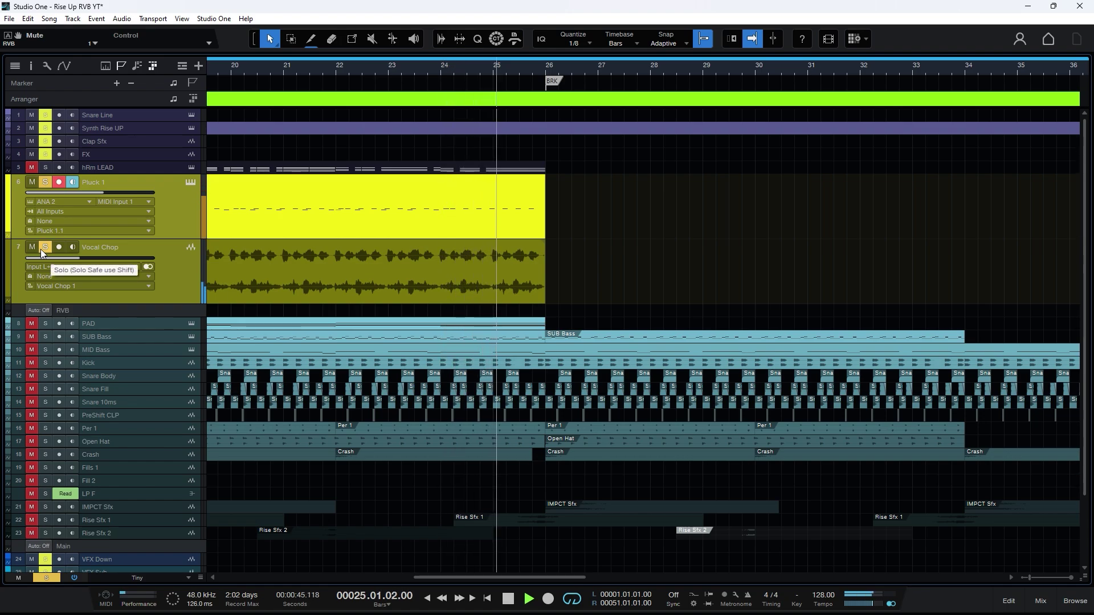
key(space)
click(40, 248)
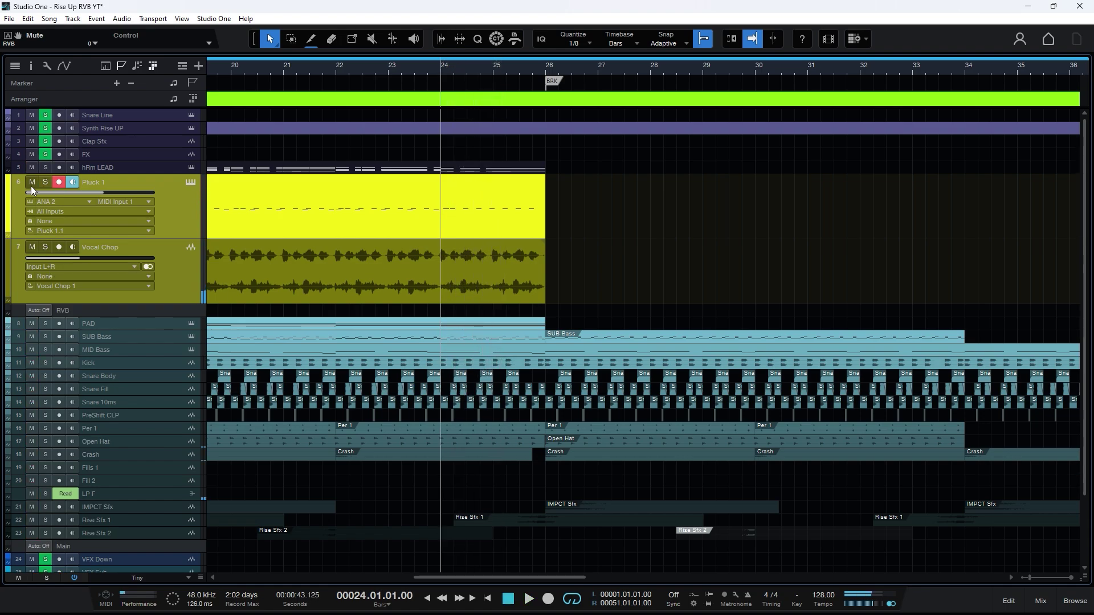
- Play the full mix from bar 24 through the BRK marker at bar 26 and stop playback
click(547, 68)
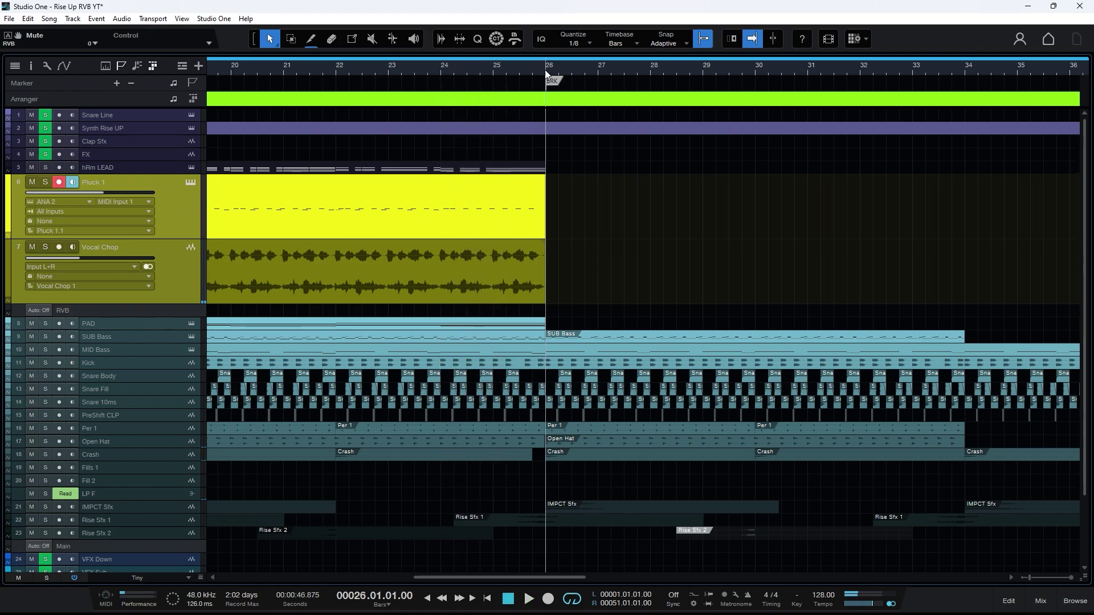
click(443, 69)
key(space)
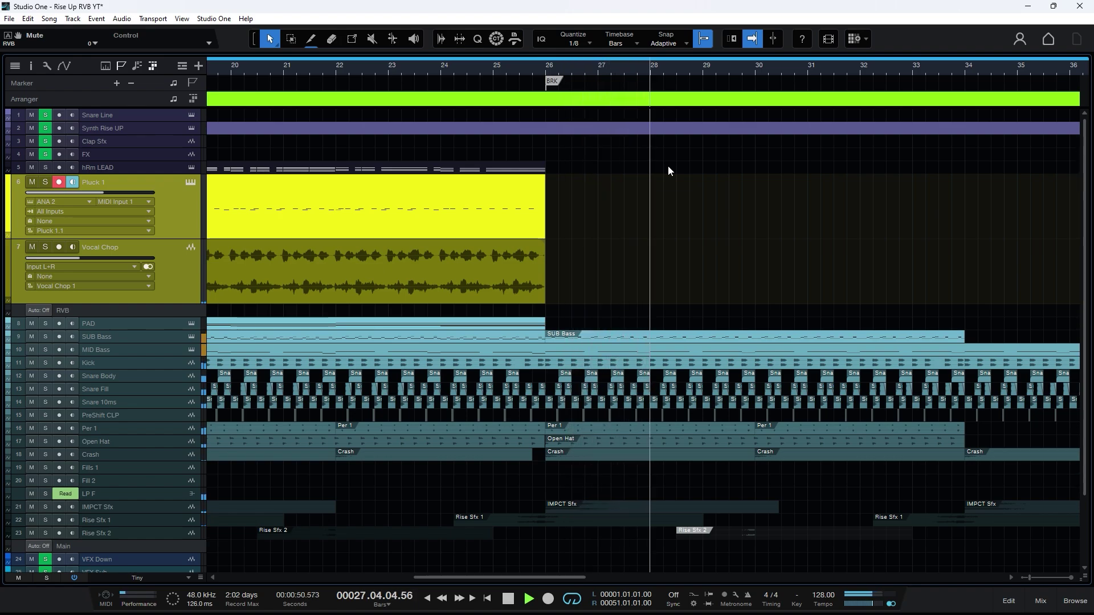
key(space)
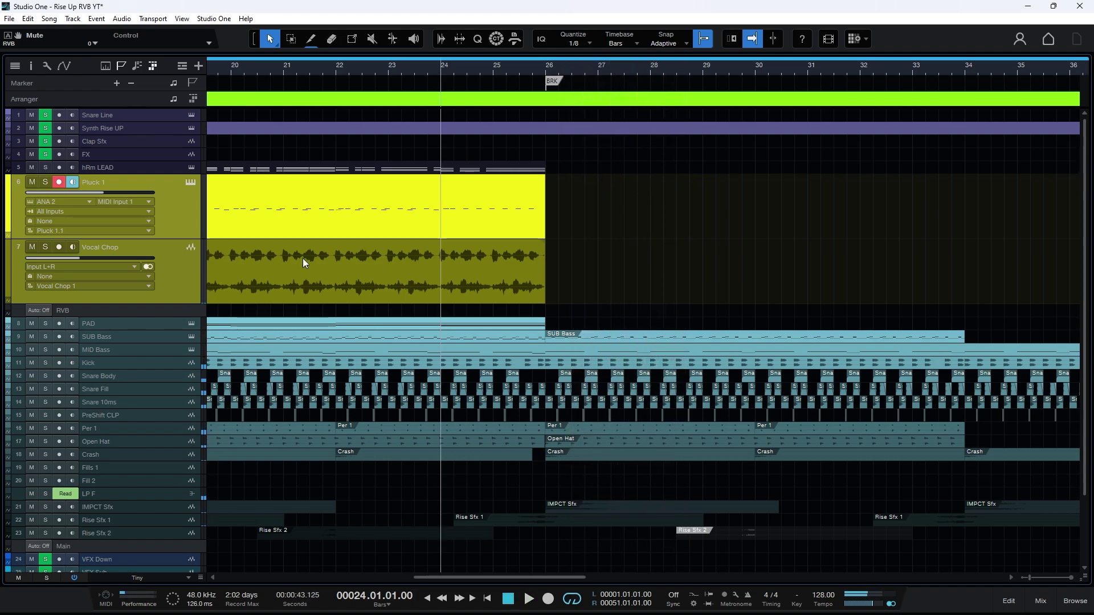
- Show the mixer, route the outputs of the Pluck 1 and Vocal Chop channels to the RVB bus and solo the bus
key(F3)
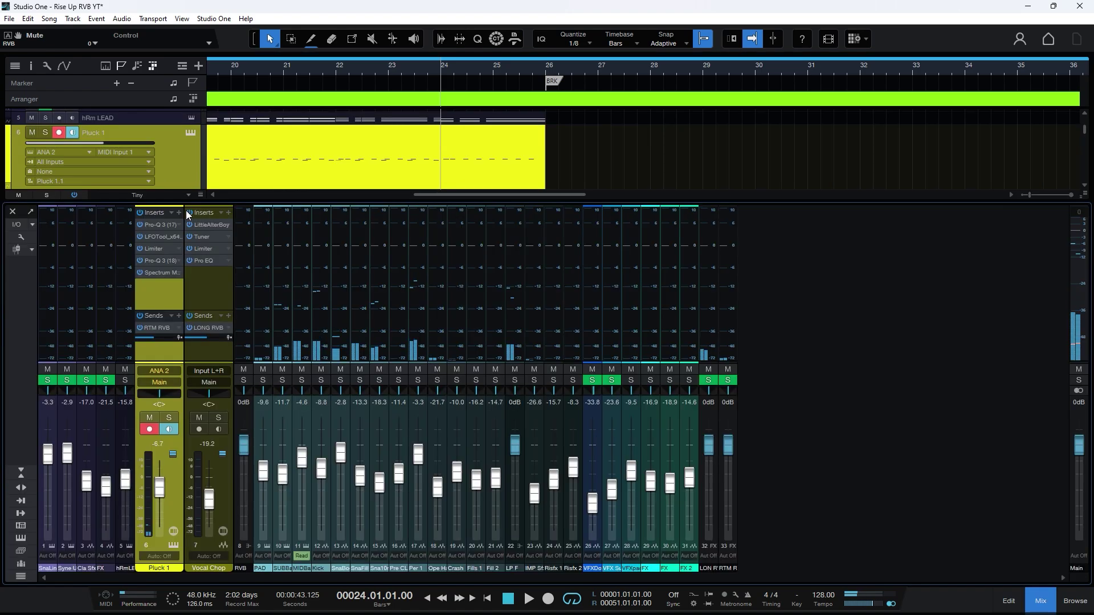
click(245, 279)
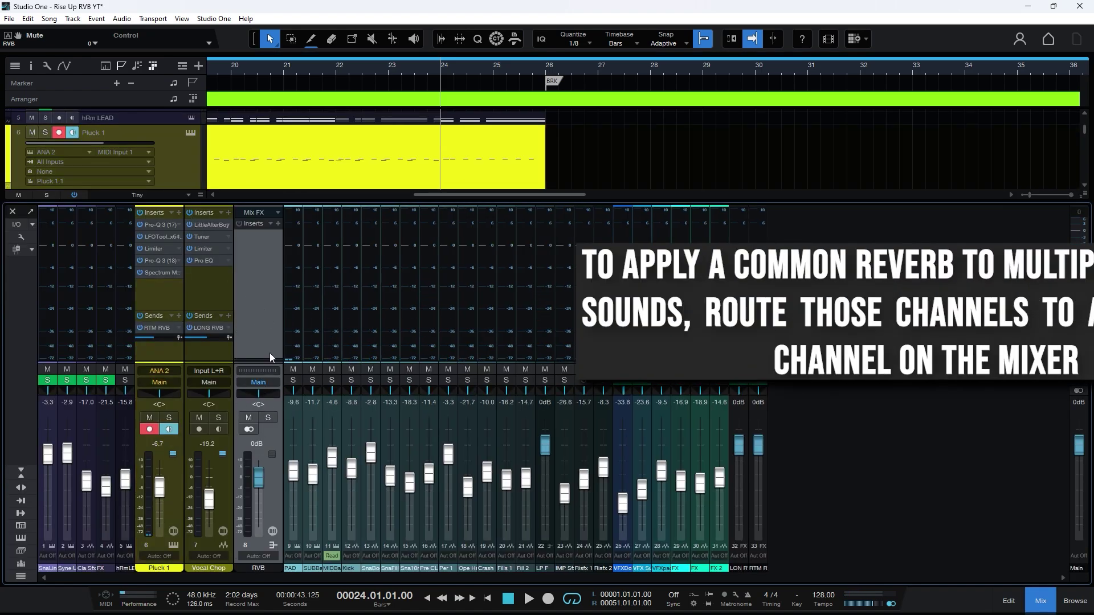
click(213, 304)
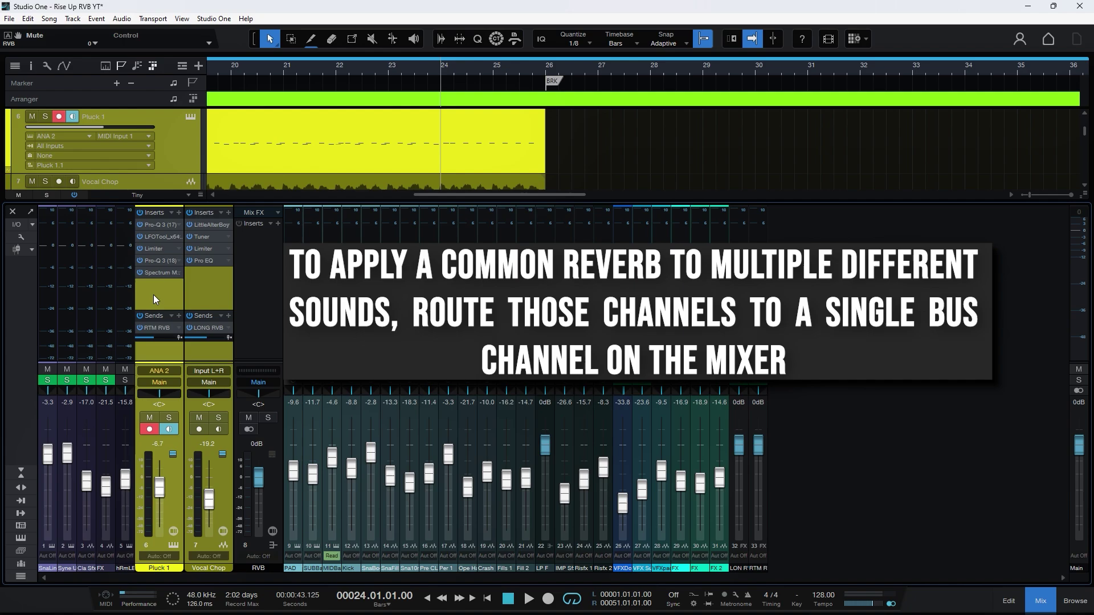
click(159, 383)
click(179, 409)
click(268, 417)
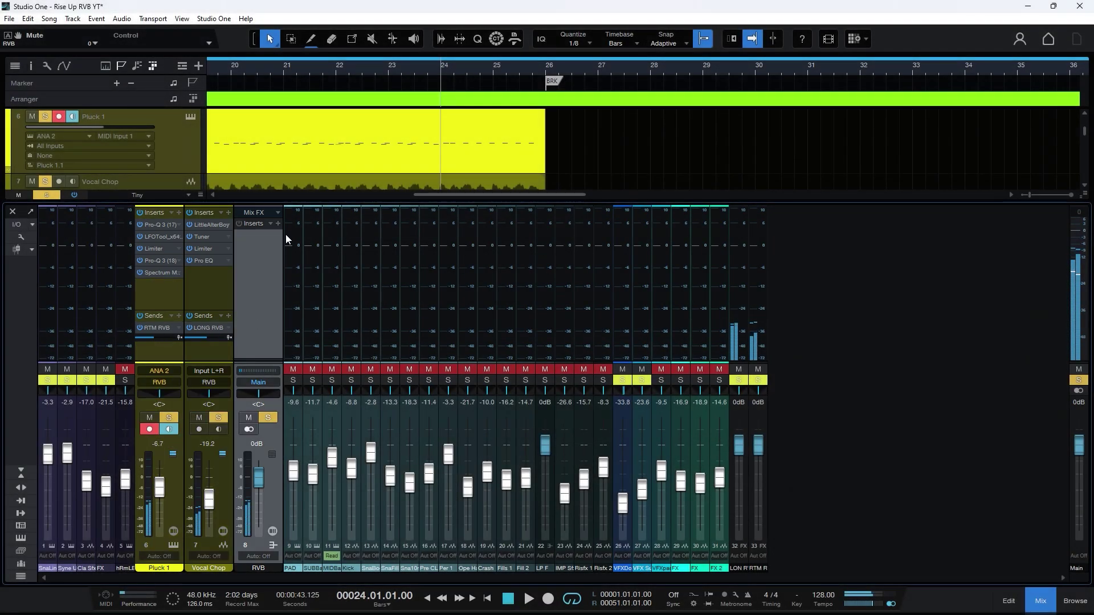
- Insert ValhallaVintageVerb on the RVB bus channel
click(279, 223)
text(valhalla)
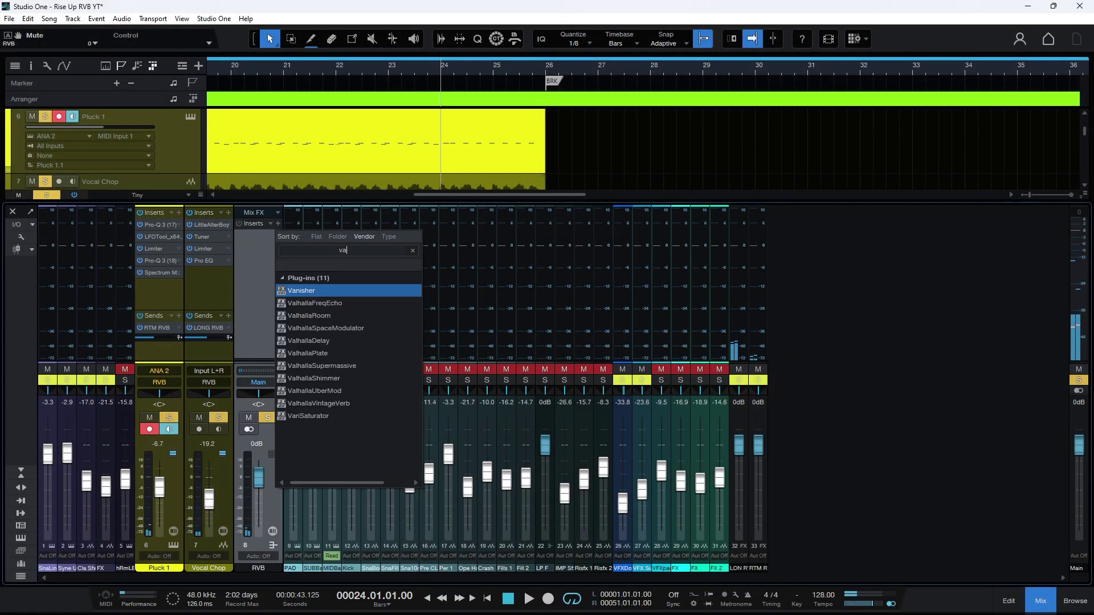
double_click(336, 388)
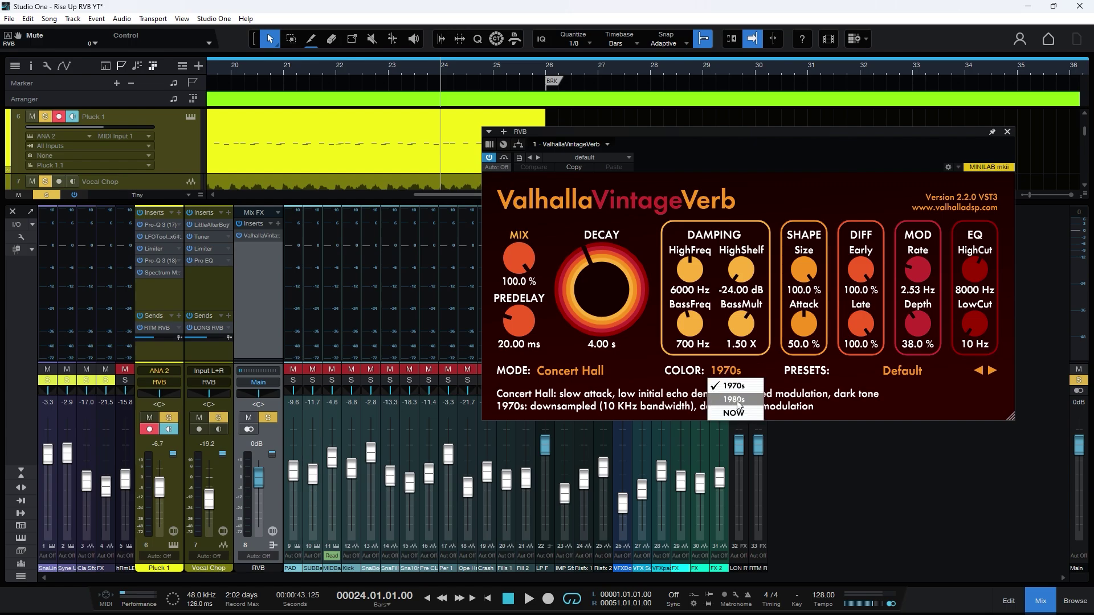
- Set the reverb's color to NOW, HighCut to 20000 Hz, LowCut to 1500 Hz, HighFreq to 20000 Hz, HighShelf to 0 dB and decay to 20.07 s
click(734, 413)
drag(975, 270, 974, 245)
drag(980, 318, 962, 126)
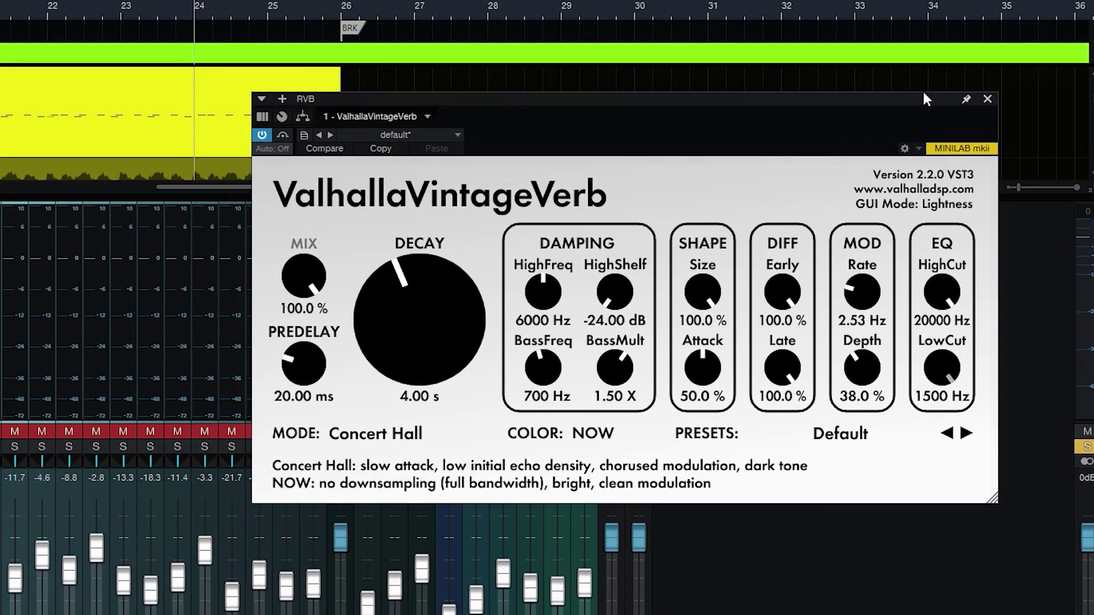
drag(543, 288, 543, 251)
drag(615, 291, 615, 256)
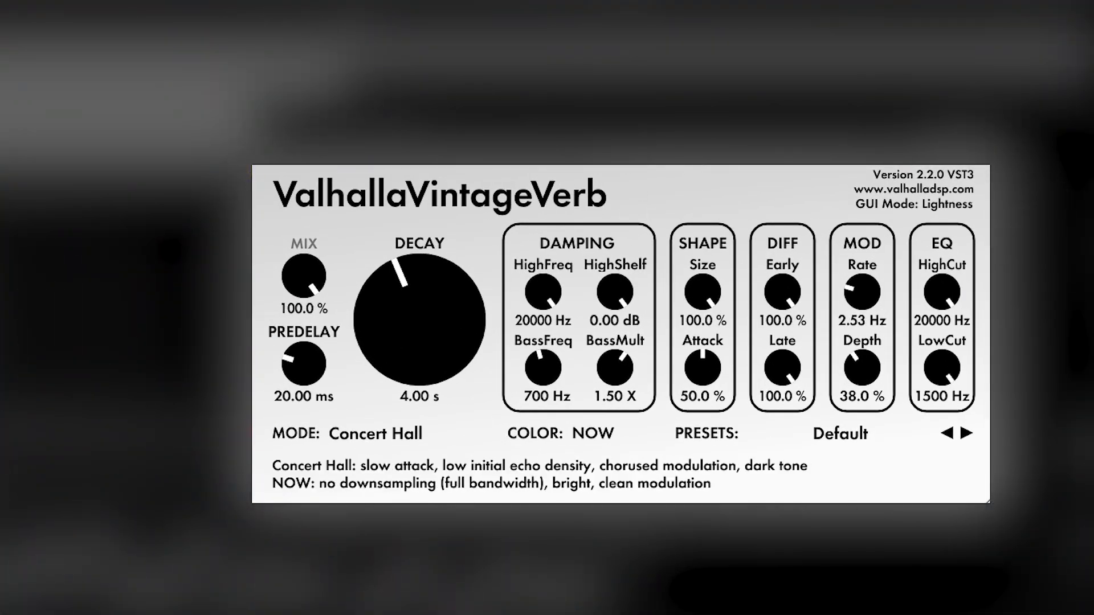
drag(430, 358, 428, 308)
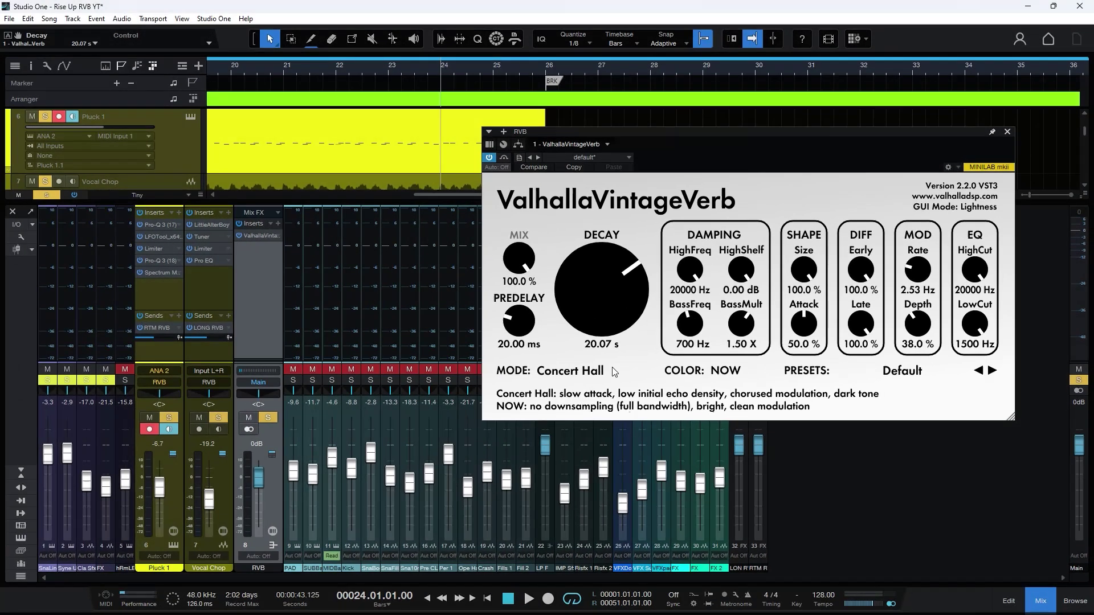
- Lower the ValhallaVintageVerb mix to 0% while playing from bar 24
key(space)
drag(518, 261, 539, 331)
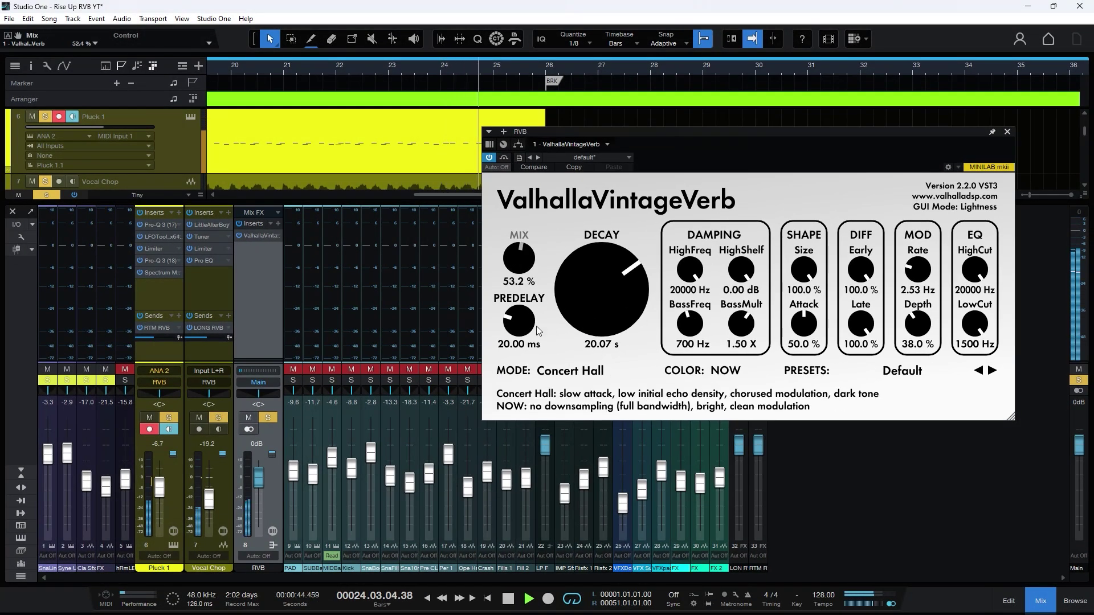
drag(547, 375, 547, 421)
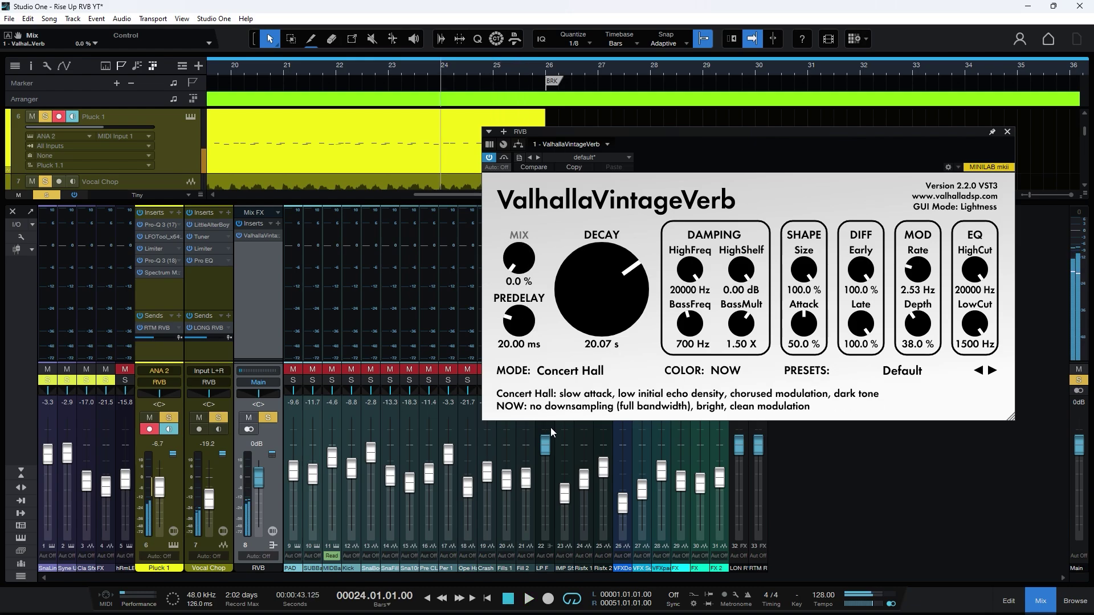
- Create an automation lane for the reverb's Mix parameter, close the mixer and move the plug-in window clear of the lane
click(949, 168)
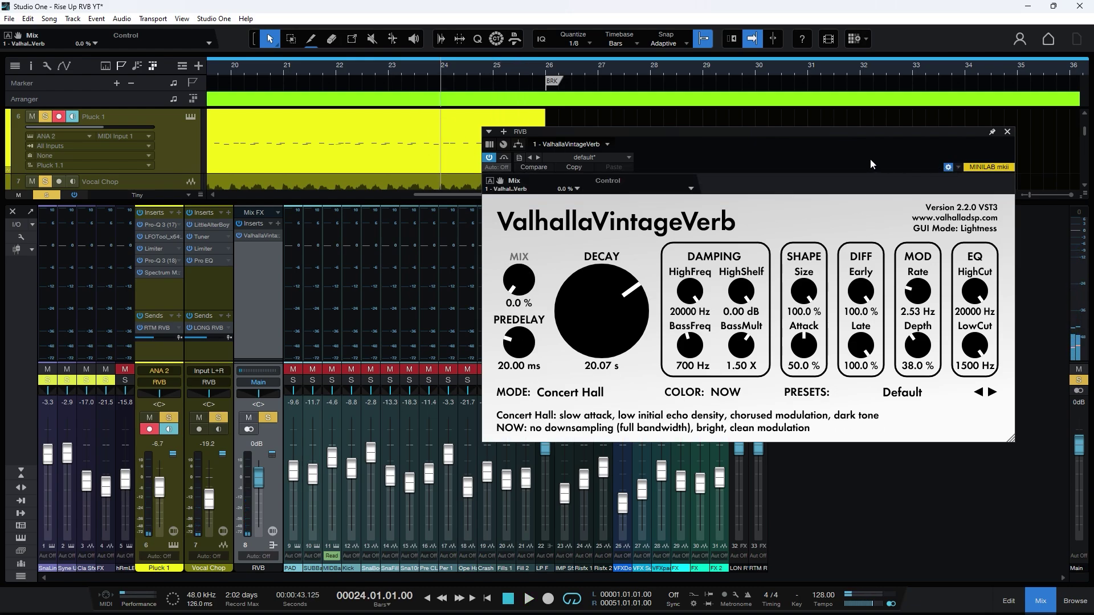
click(489, 182)
click(12, 211)
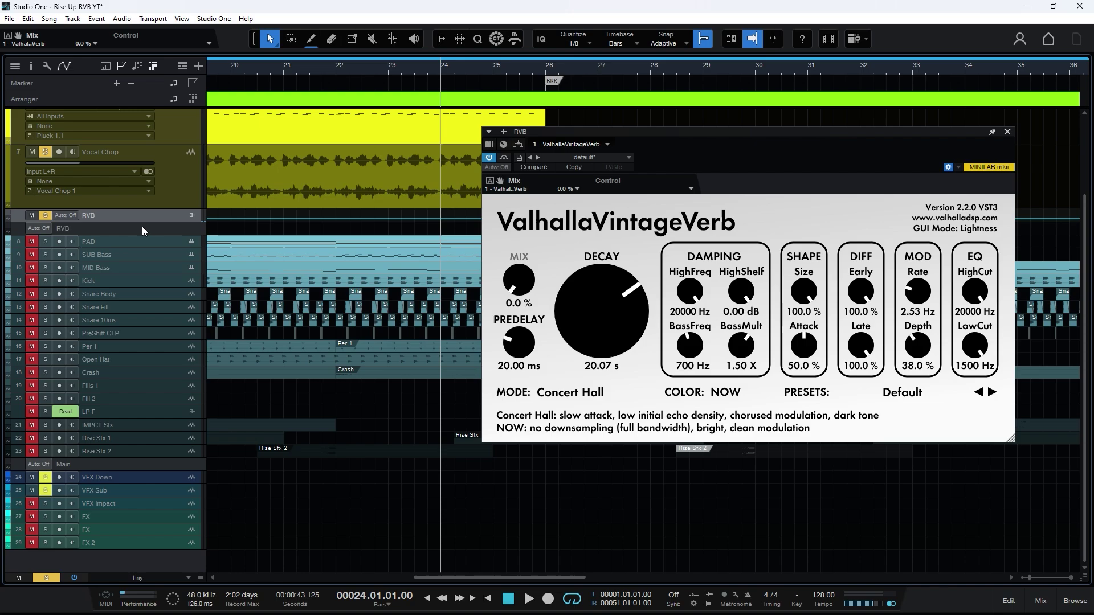
drag(804, 132, 869, 125)
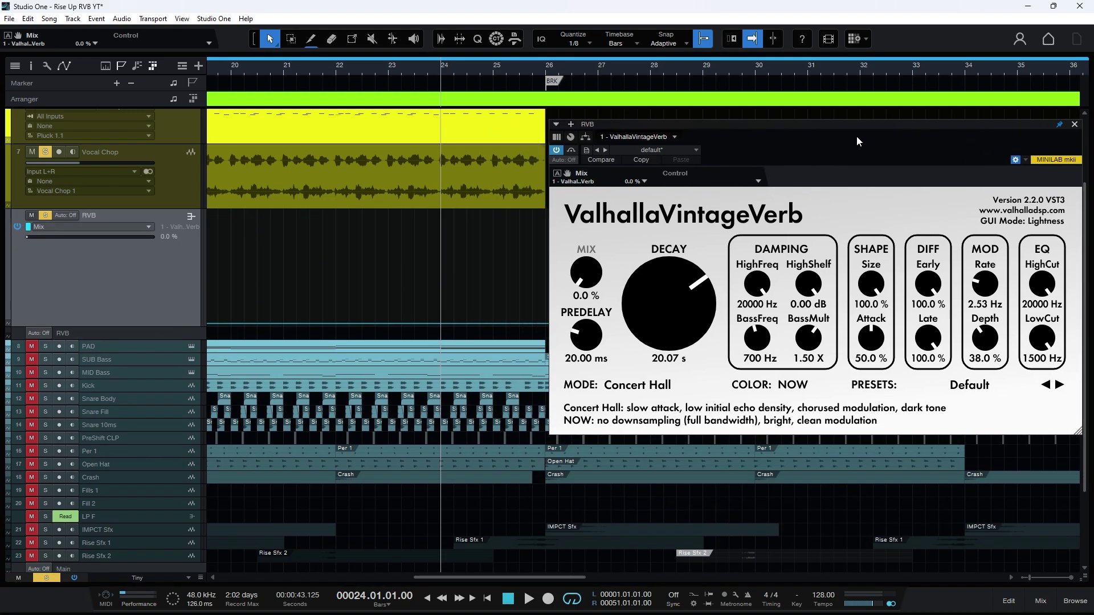
- Automate the RVB bus reverb mix from 0% at bar 22 up to 100% at bar 26, bending the curve downward for a late rise
scroll(438, 68, right, 2)
click(281, 322)
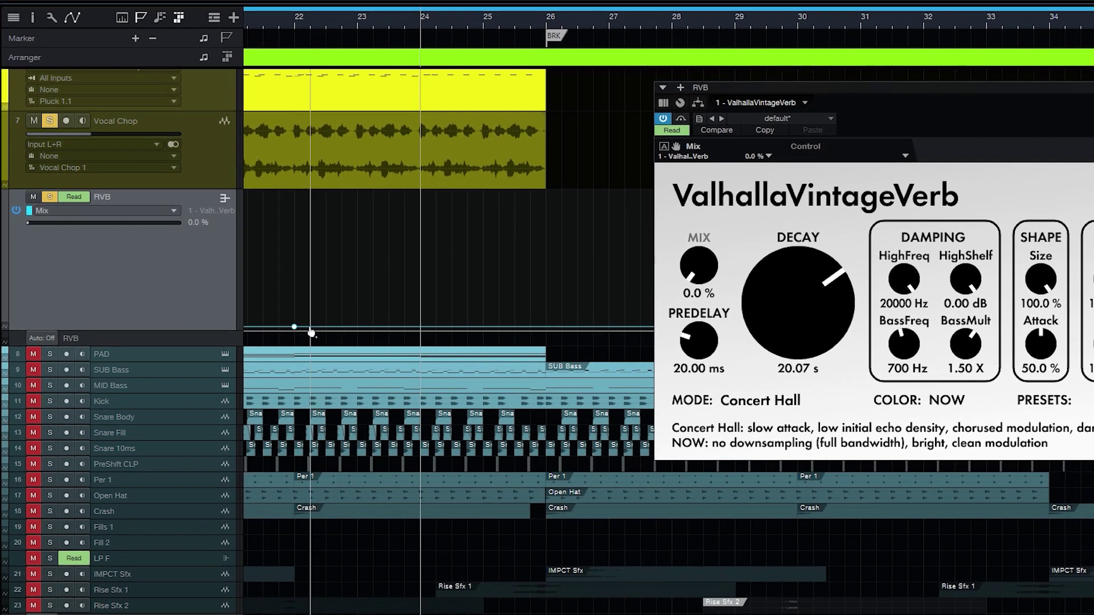
drag(544, 332, 546, 197)
drag(433, 253, 428, 303)
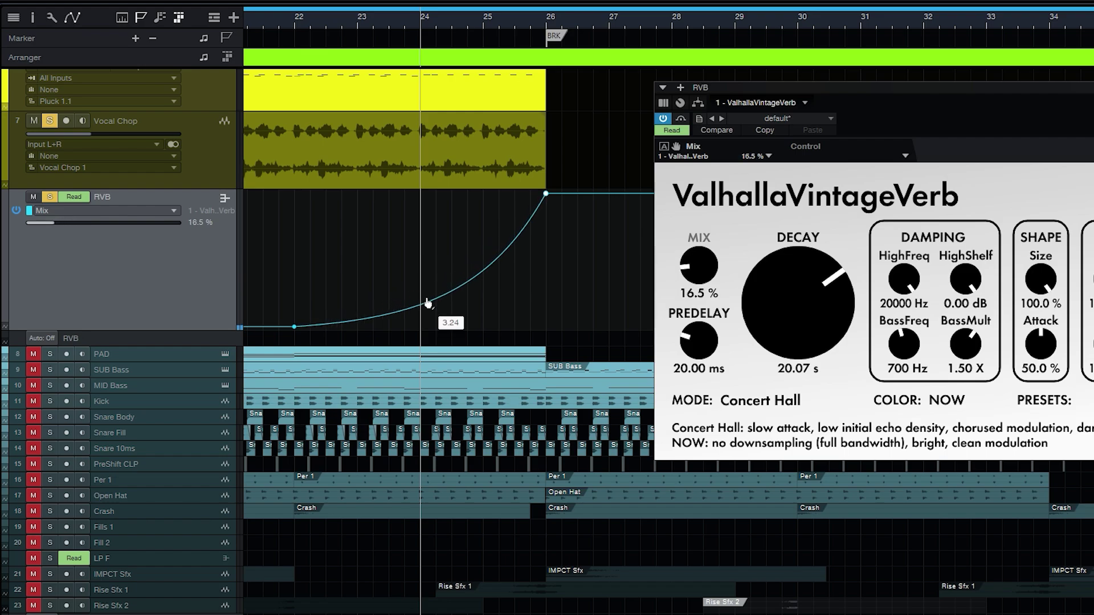
- Listen to the automated reverb build-up from bar 22 past the BRK marker and stop playback
click(290, 15)
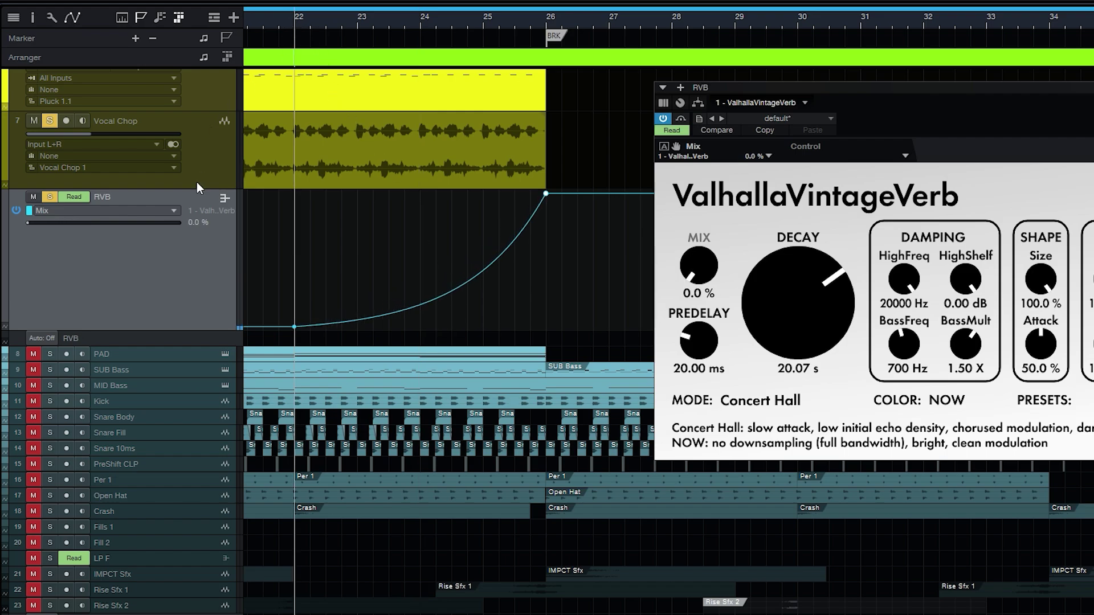
key(space)
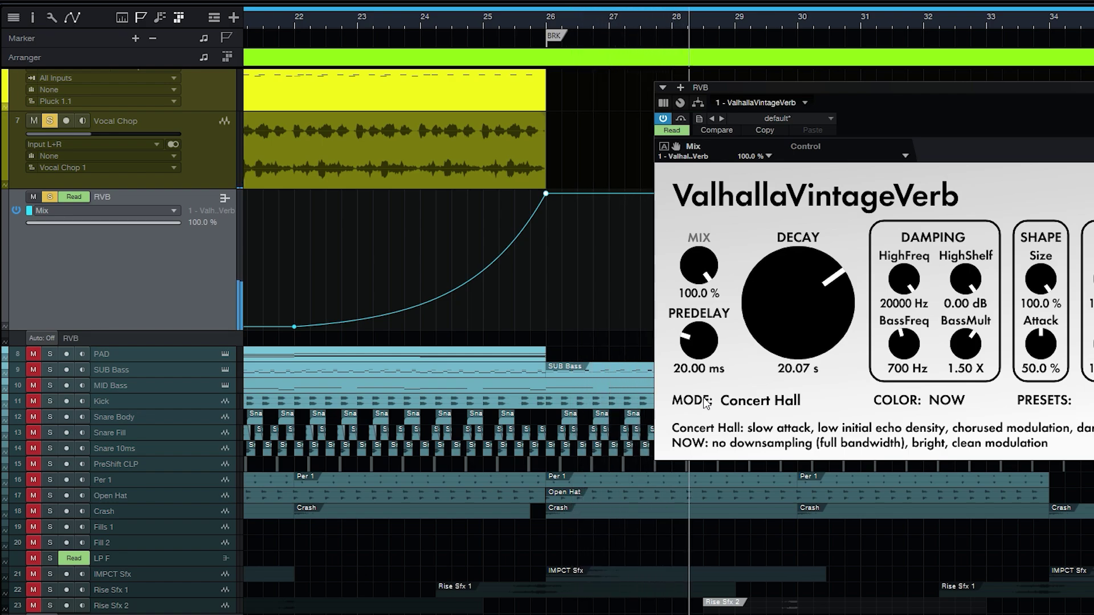
key(space)
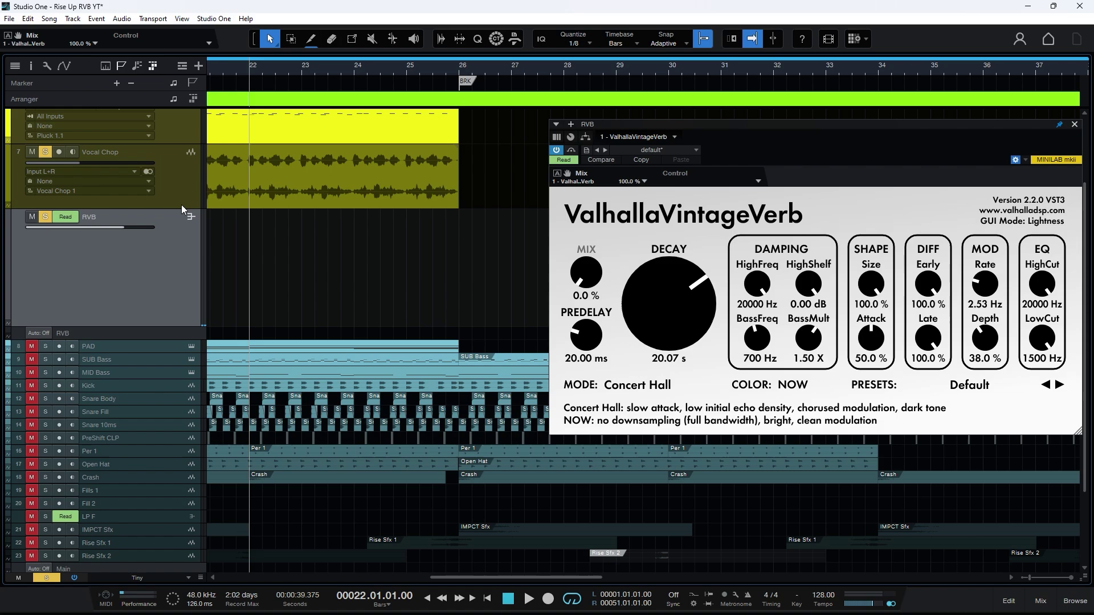
- Insert LFOTool on the RVB bus and shape its volume curve to start at zero and rise to full around mid-cycle
key(F3)
click(278, 223)
text(lfo)
click(349, 301)
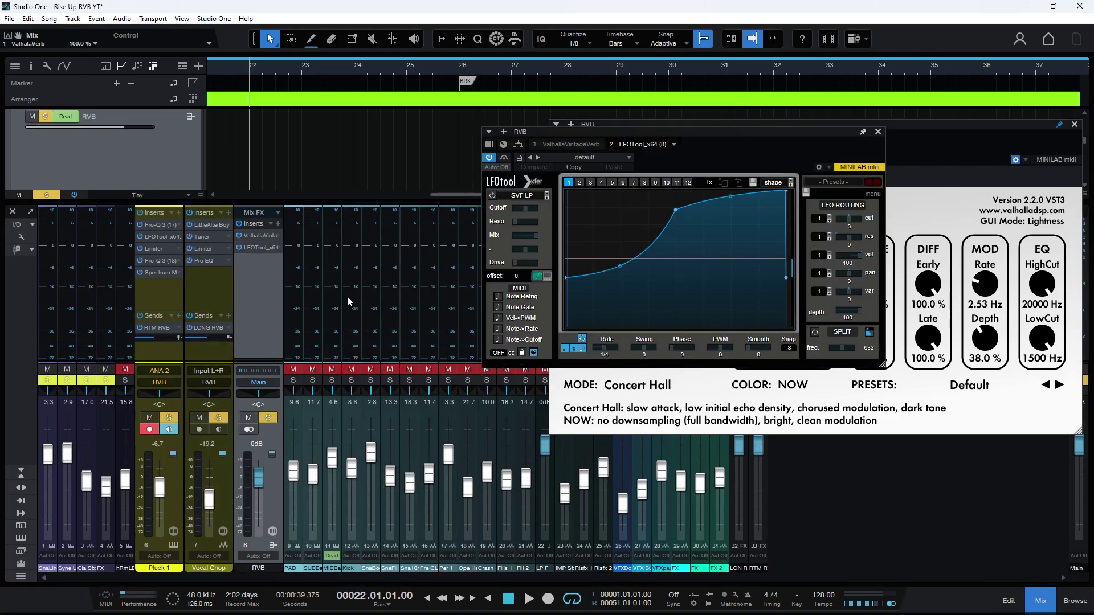
drag(678, 215, 675, 192)
drag(565, 277, 566, 316)
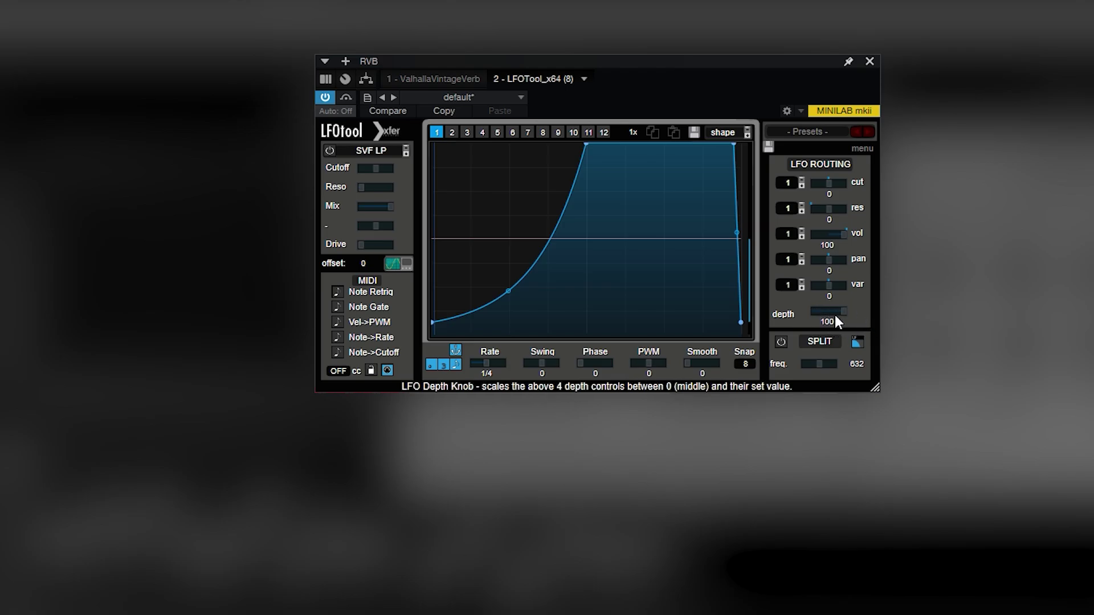
- Zero LFOTool's LFO Depth and automate it on the RVB bus from 0 at bar 22 to 100 at bar 26 with a late-rising curve
drag(836, 315, 512, 339)
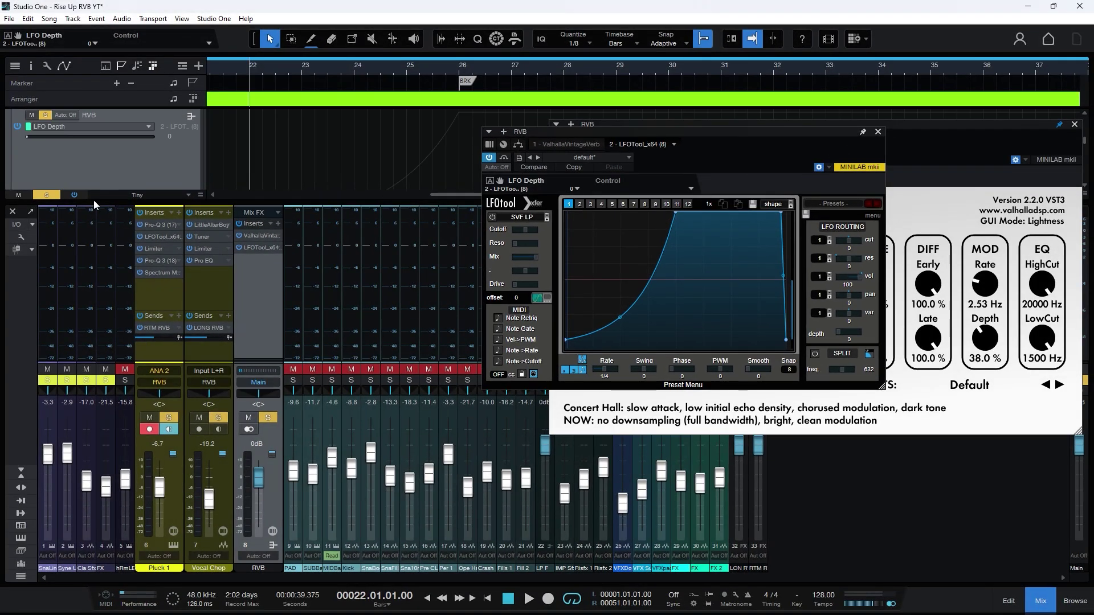
click(12, 211)
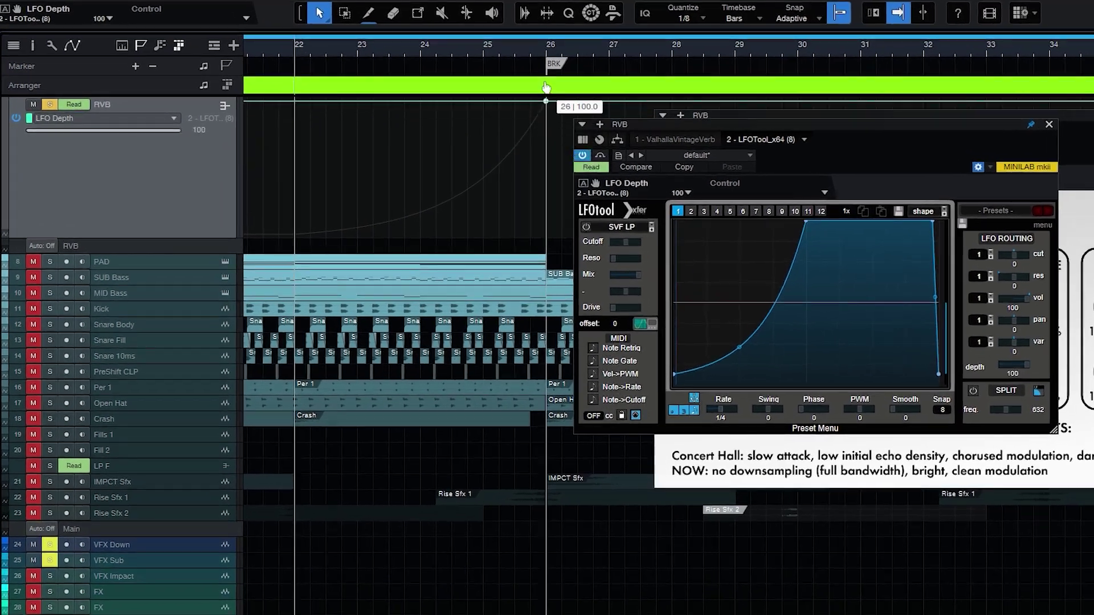
key(ctrl+z)
key(ctrl+z)
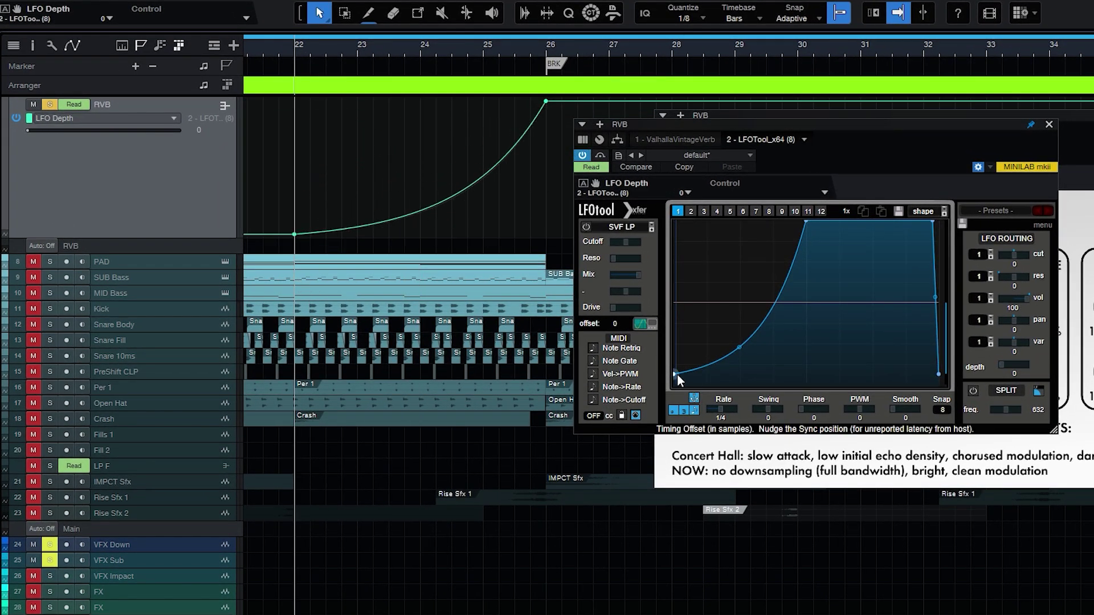
- Raise the LFO curve's starting point to 25% and listen to the pumping reverb rise past the BRK marker
drag(674, 374, 674, 343)
drag(984, 151, 587, 260)
key(space)
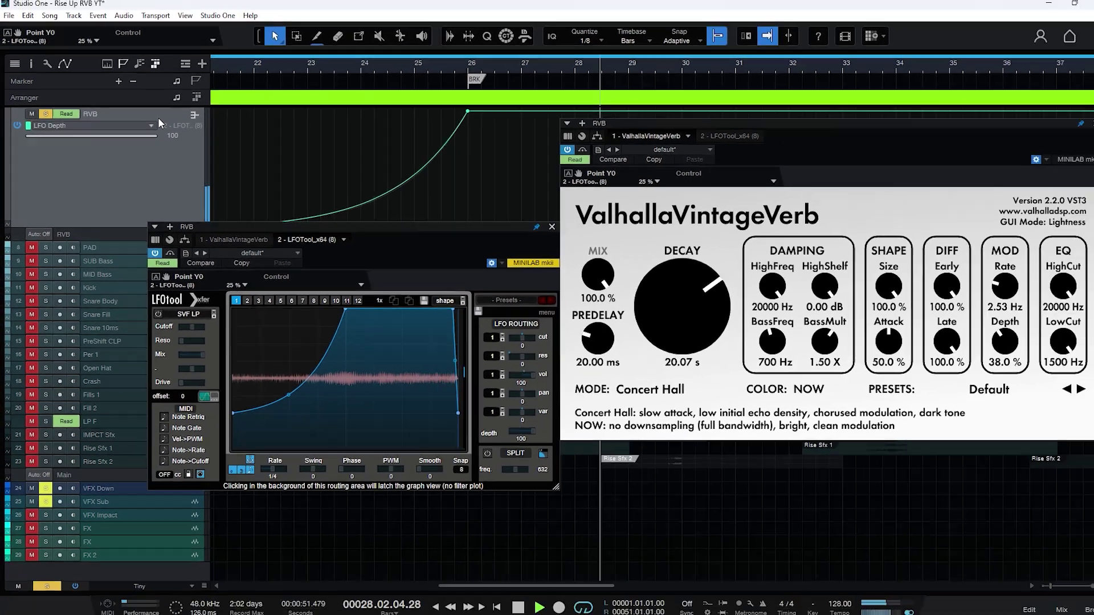
key(space)
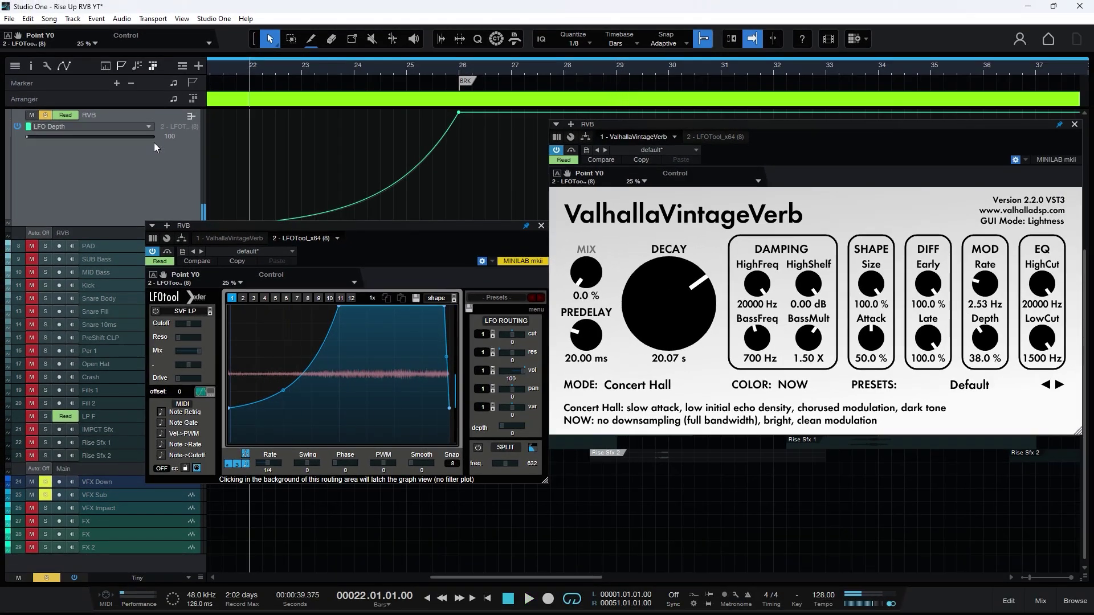
- Turn off all track solos and play the full mix from bar 20
click(45, 578)
scroll(450, 74, down, 5)
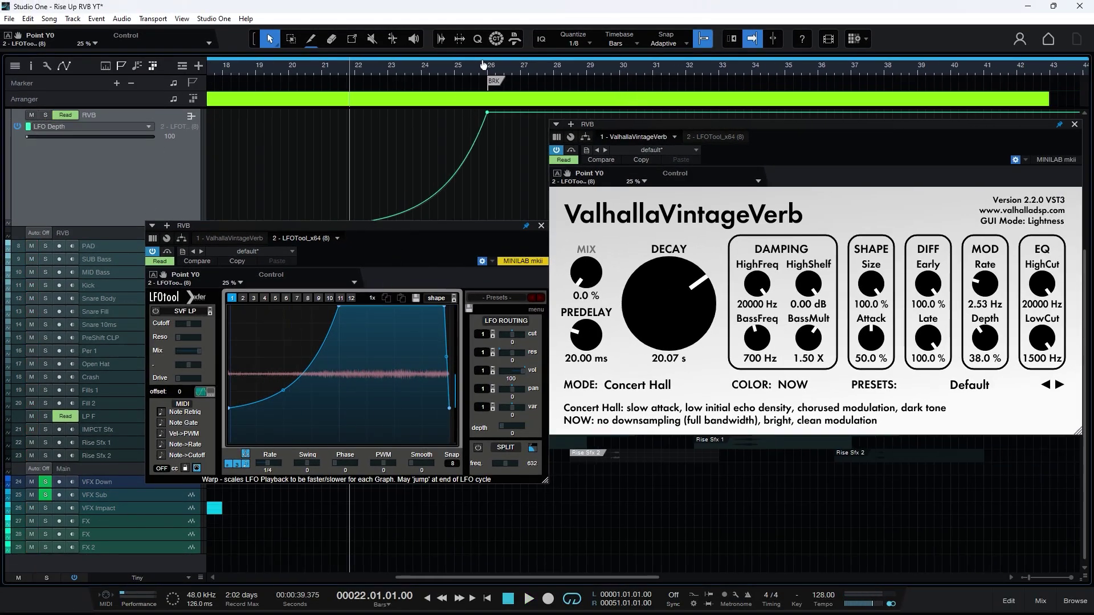
click(373, 73)
key(space)
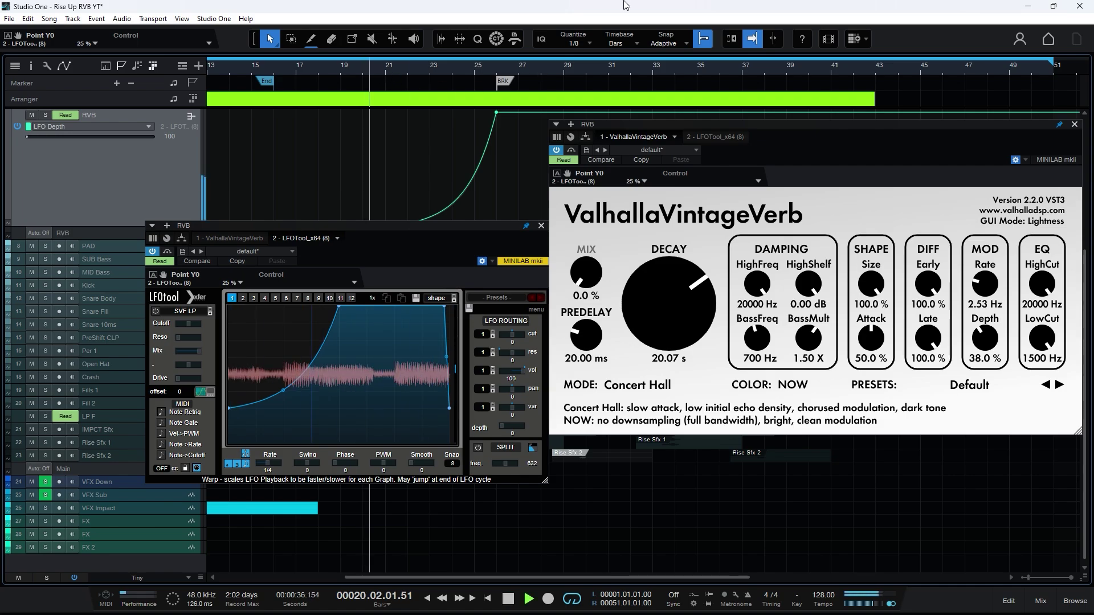
- Set the track height to Normal and close the LFOTool window while the mix plays into the break
key(alt+w)
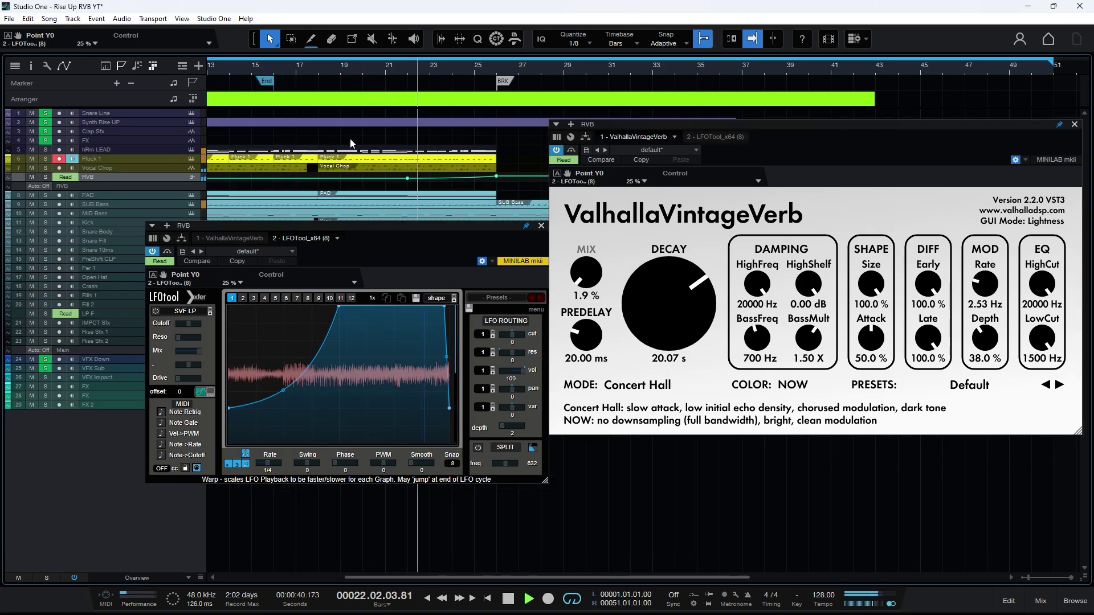
key(alt+w)
key(alt+e)
key(alt+e)
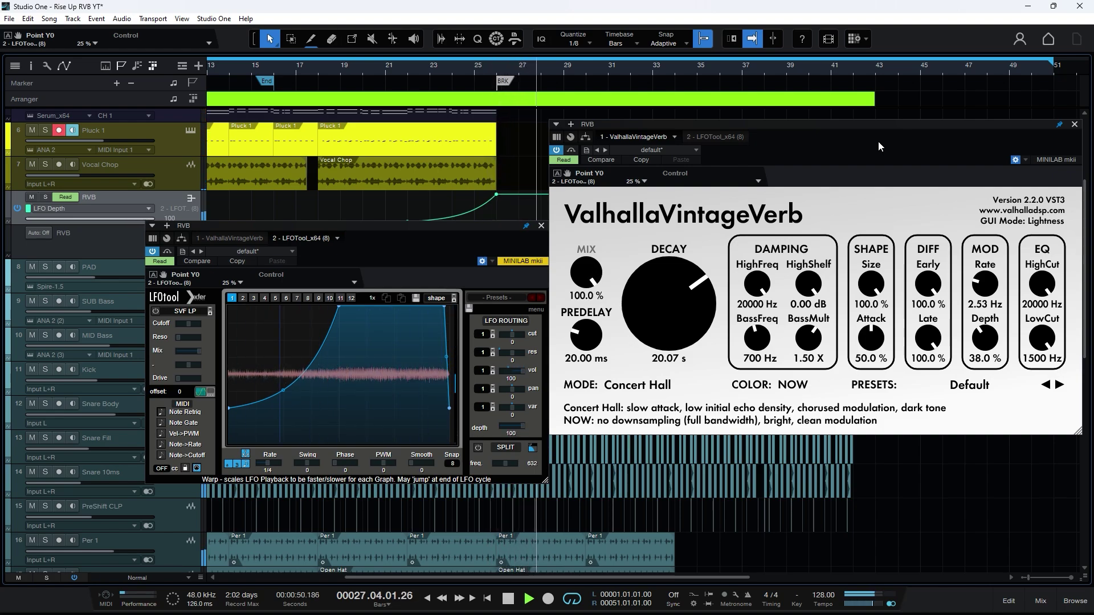
click(541, 226)
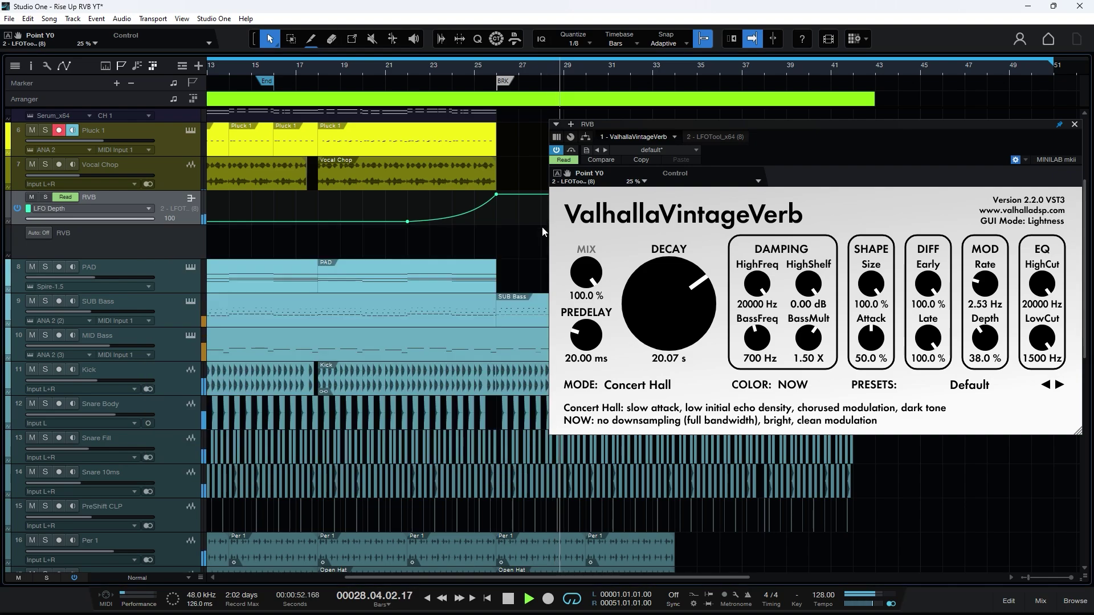
- Insert the X-Trem plug-in after LFOTool on the RVB bus and stop playback
key(F3)
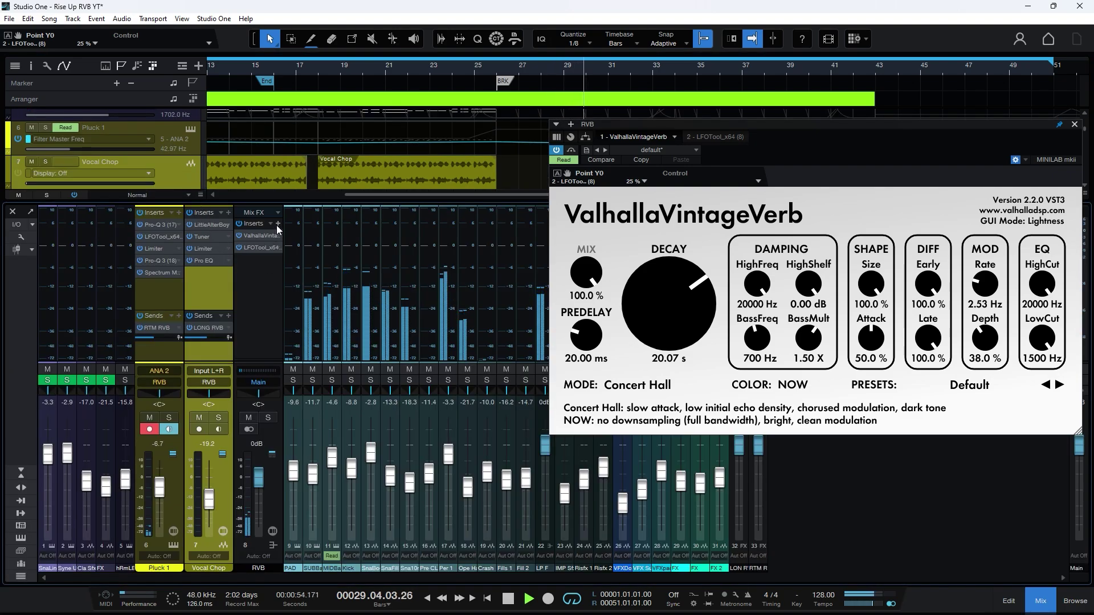
click(278, 225)
click(617, 5)
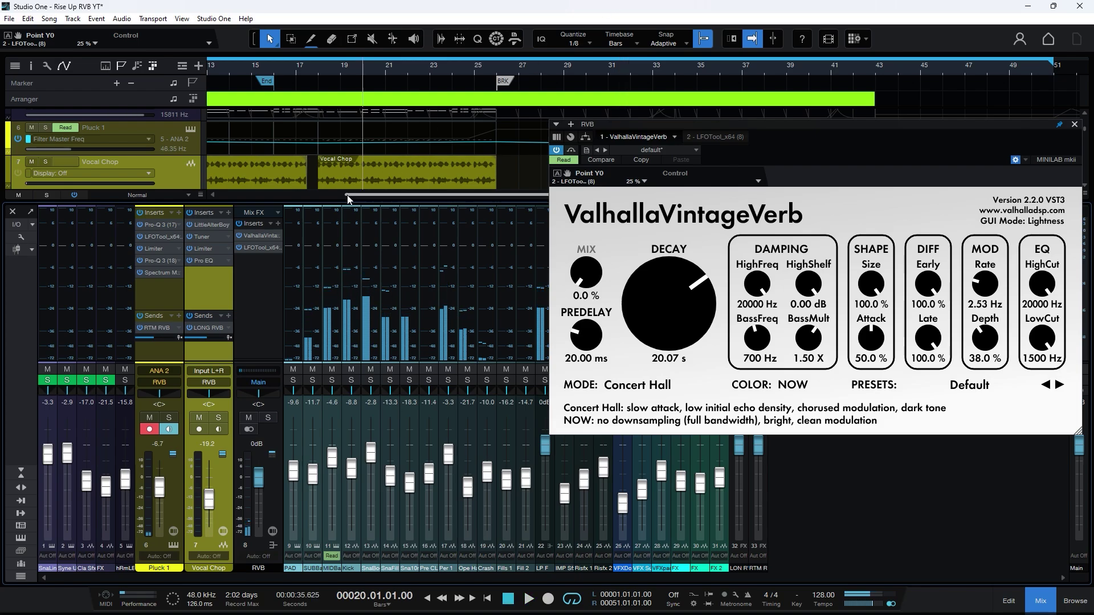
click(278, 224)
text(xtre)
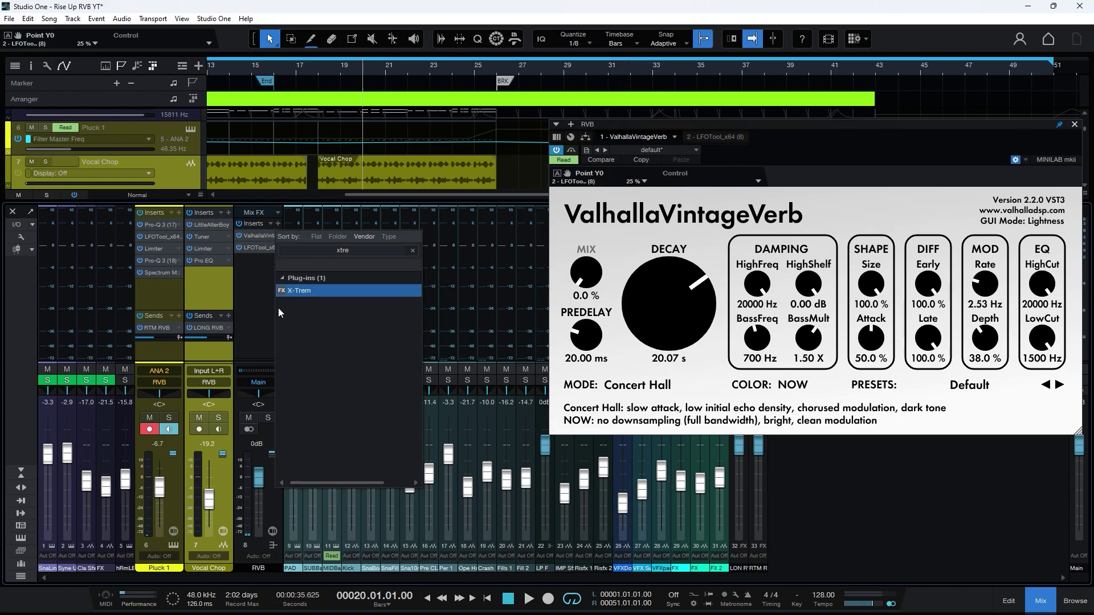
double_click(317, 290)
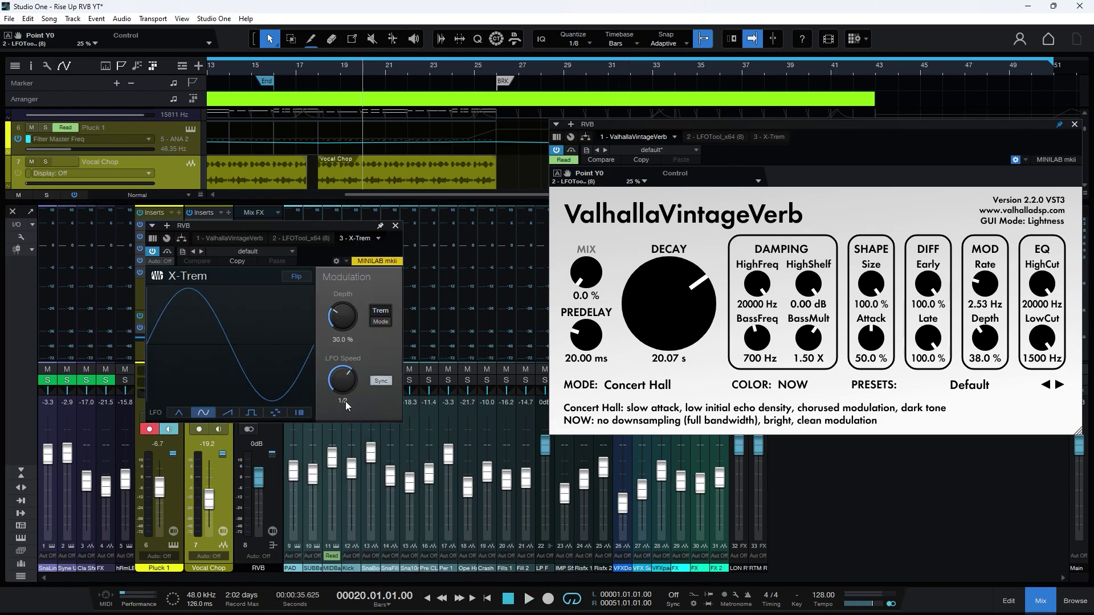
- Set X-Trem to a 1/4 T LFO speed with the step-pattern waveform and a depth of 38%
click(345, 402)
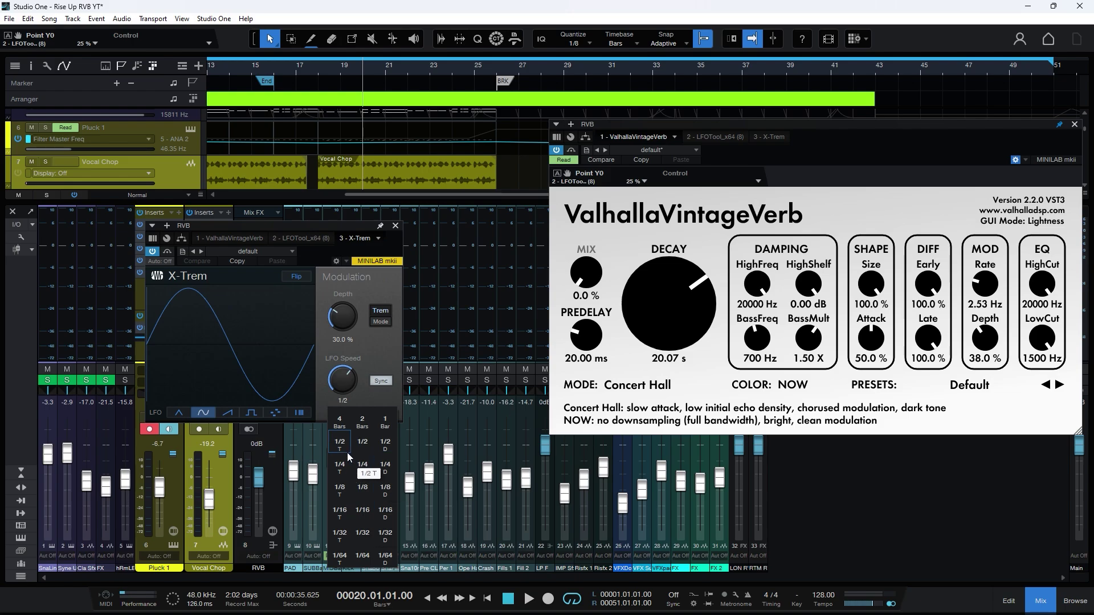
click(339, 467)
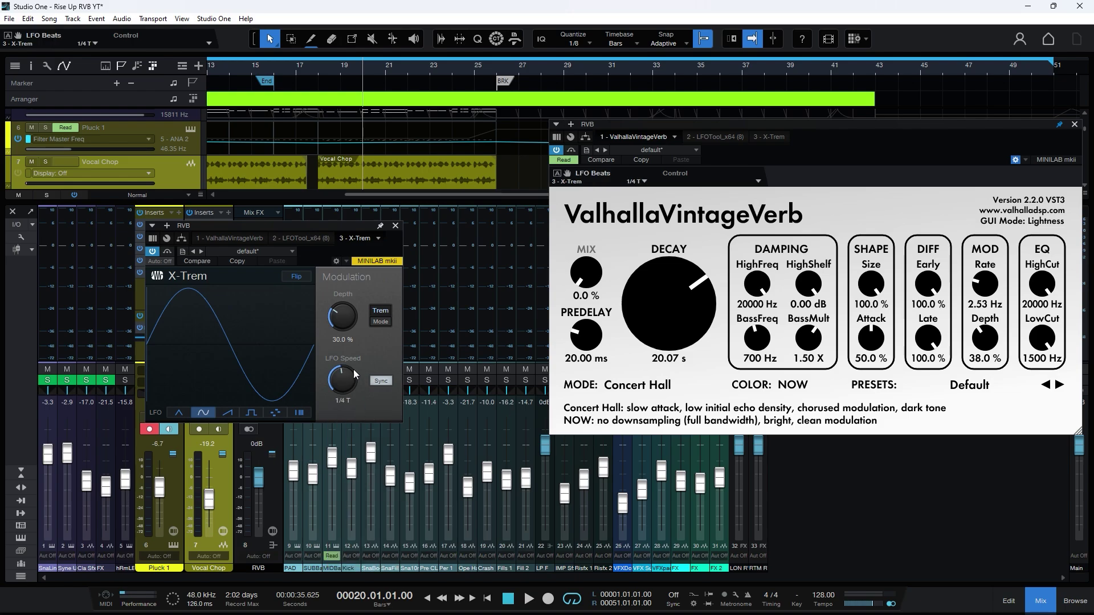
click(301, 413)
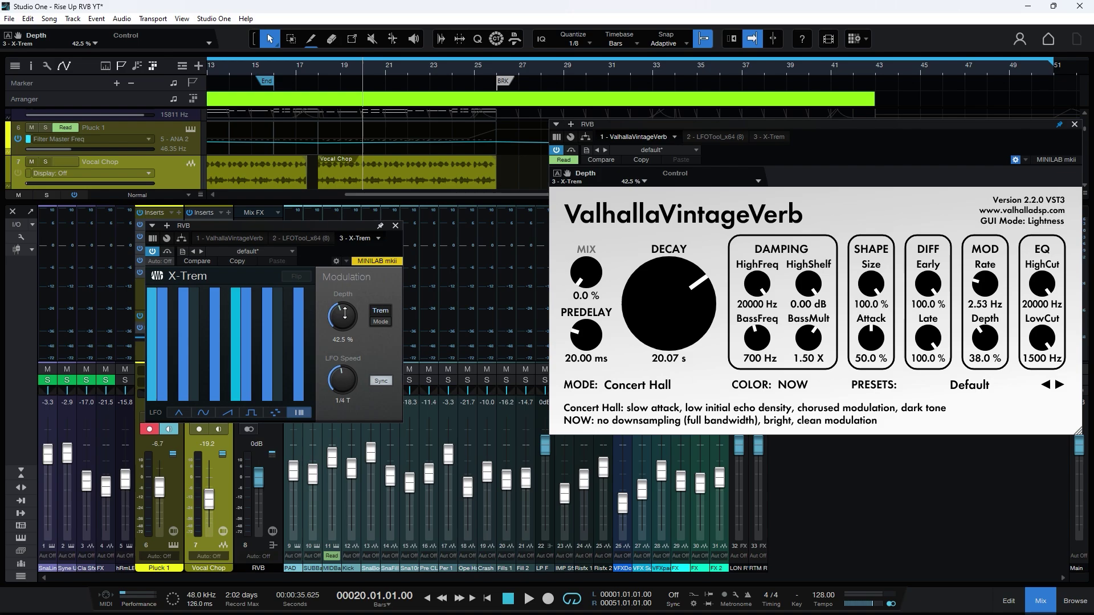
drag(344, 330, 344, 322)
- Play the build-up from bar 20 with the X-Trem window off the RVB inserts and set its depth to 69%
key(space)
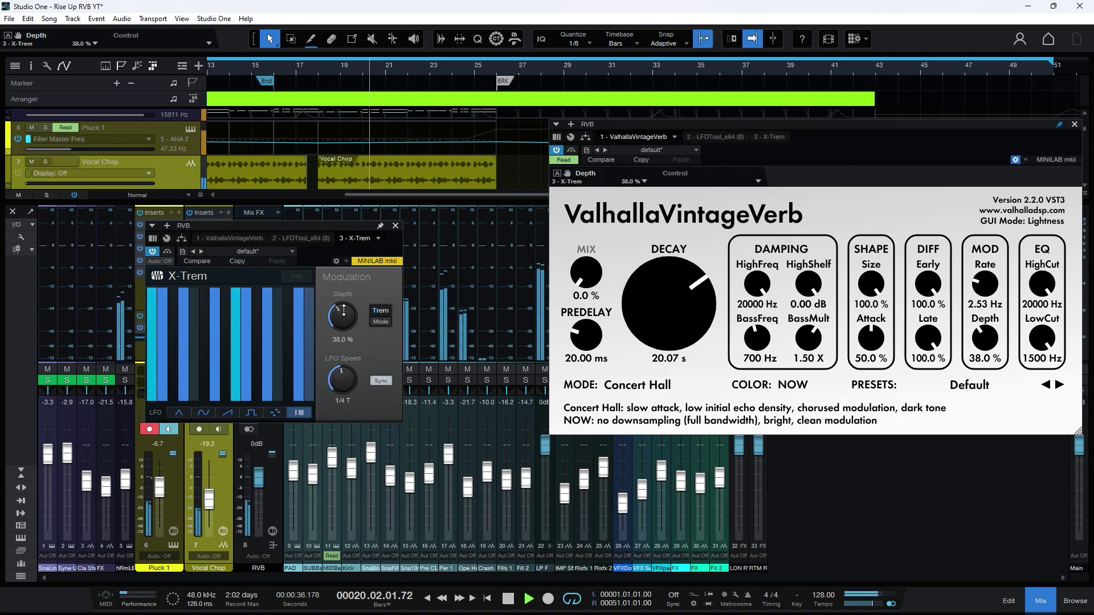
drag(384, 222, 481, 263)
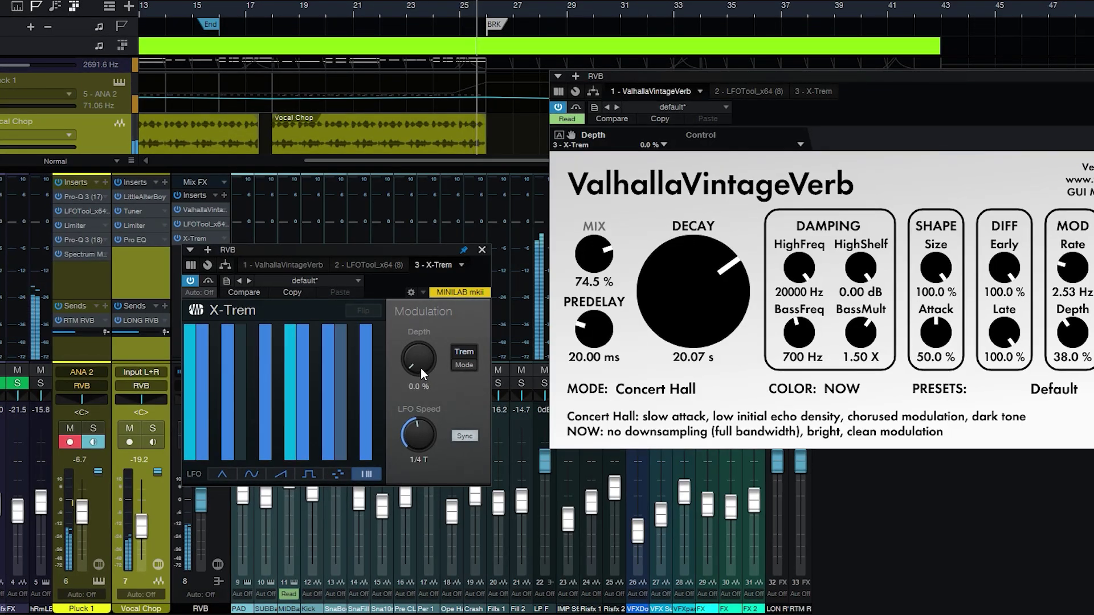
drag(421, 364, 405, 252)
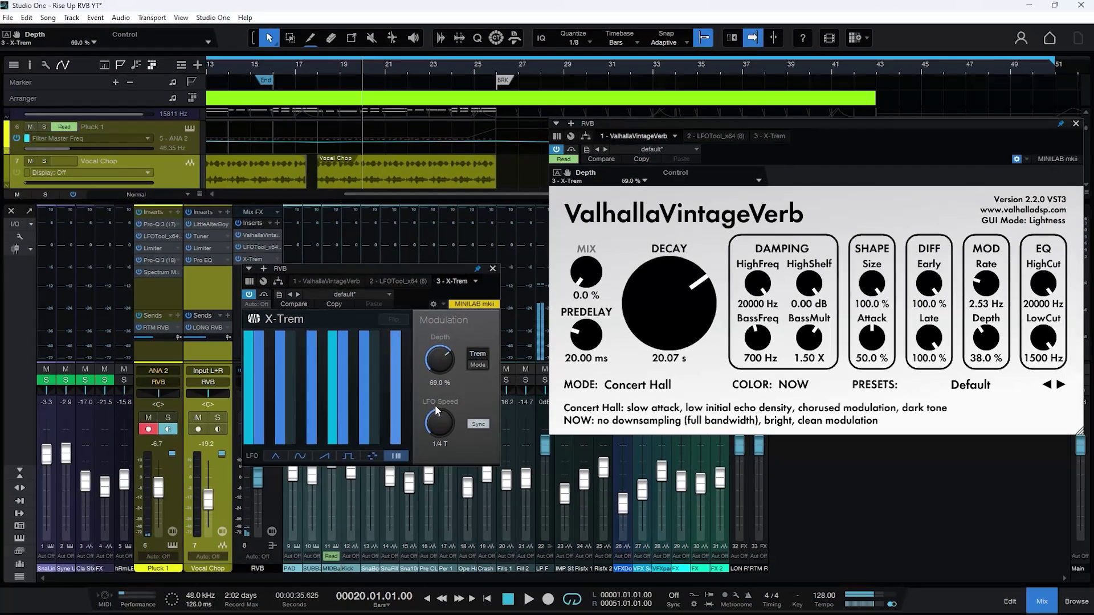